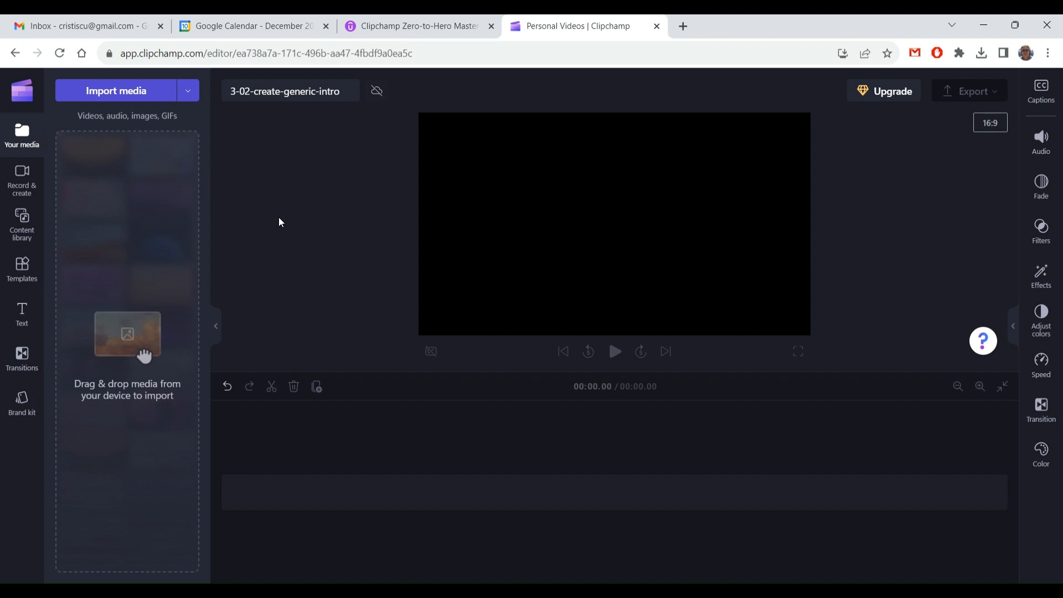
- Open the Intro/outro templates collection and widen the side panel to show its previews larger
{"action": "left_click", "coordinate": [29, 240]}
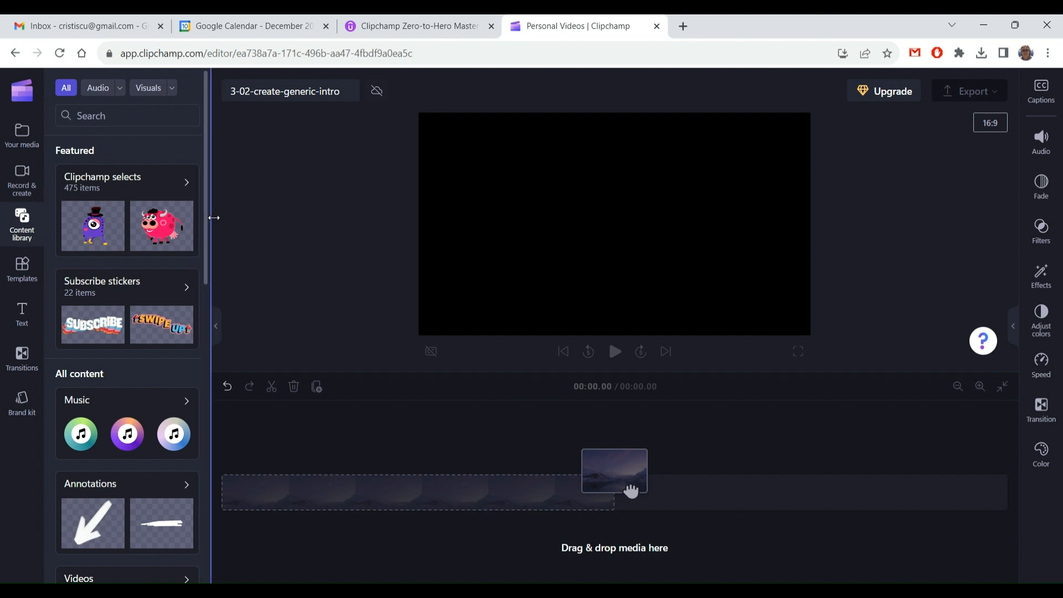
{"action": "left_click_drag", "start_coordinate": [213, 218], "coordinate": [326, 225]}
{"action": "left_click", "coordinate": [21, 275]}
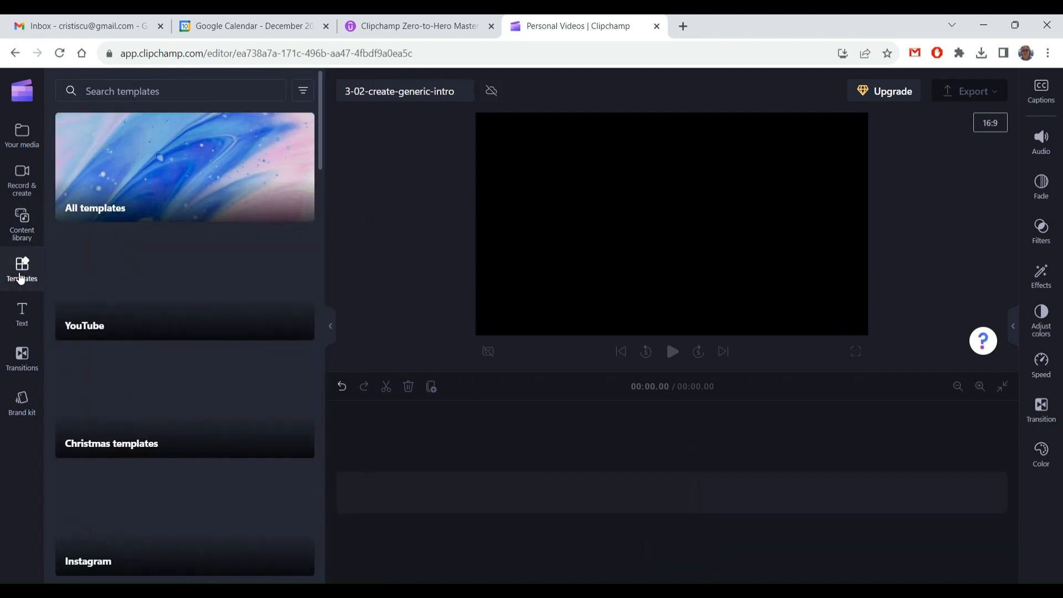
{"action": "scroll", "coordinate": [127, 255], "scroll_direction": "down", "scroll_amount": 15}
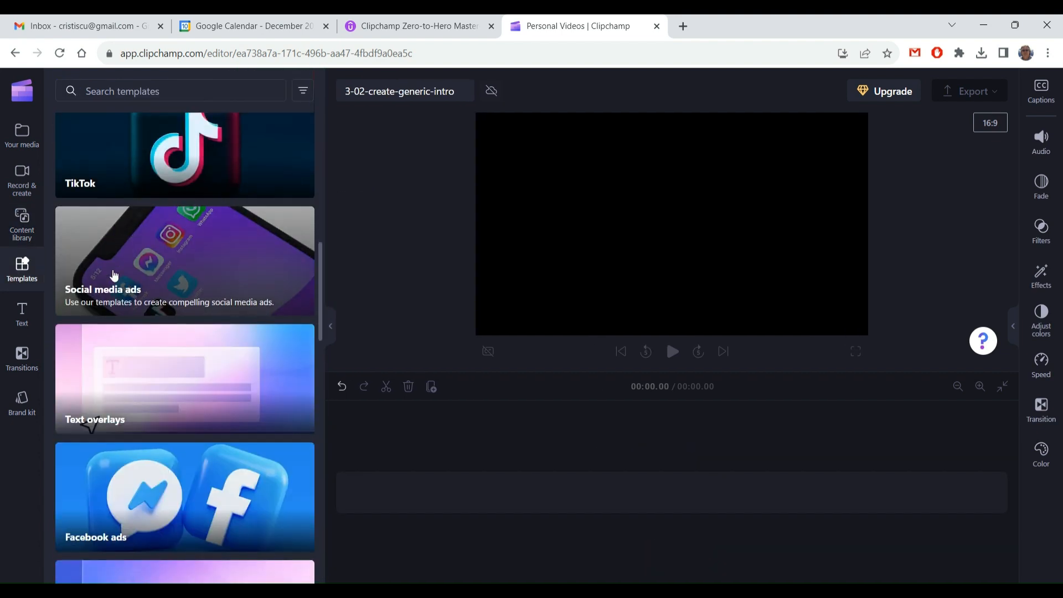
{"action": "scroll", "coordinate": [114, 275], "scroll_direction": "down", "scroll_amount": 20}
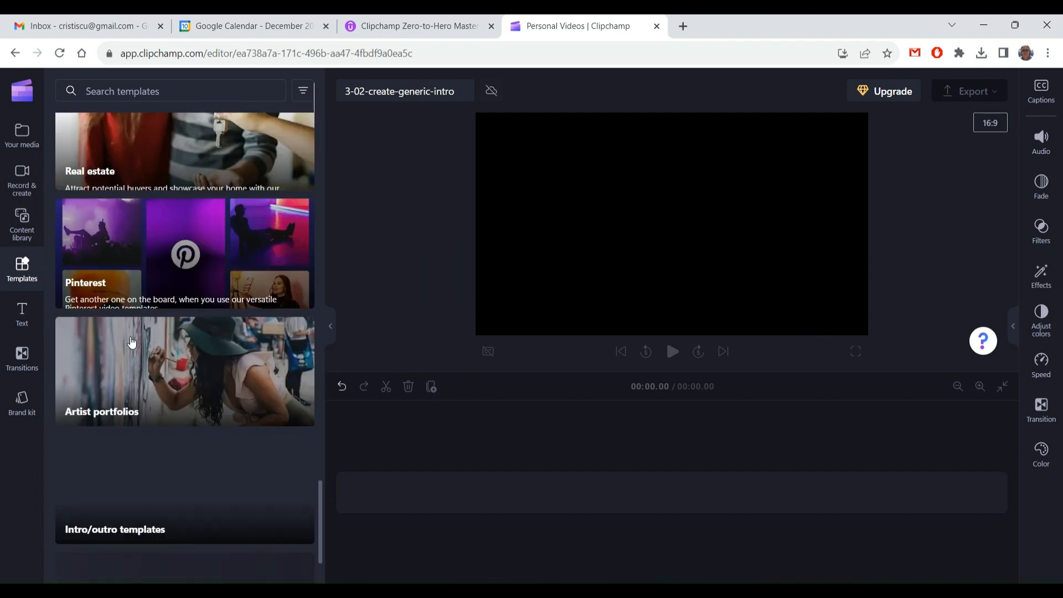
{"action": "scroll", "coordinate": [131, 342], "scroll_direction": "down", "scroll_amount": 3}
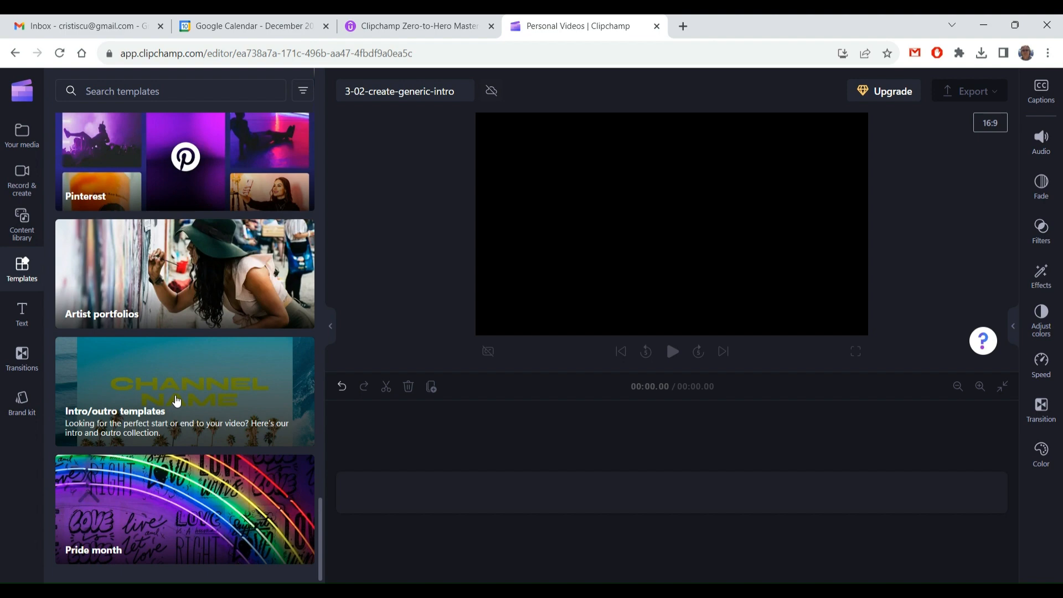
{"action": "left_click", "coordinate": [176, 400]}
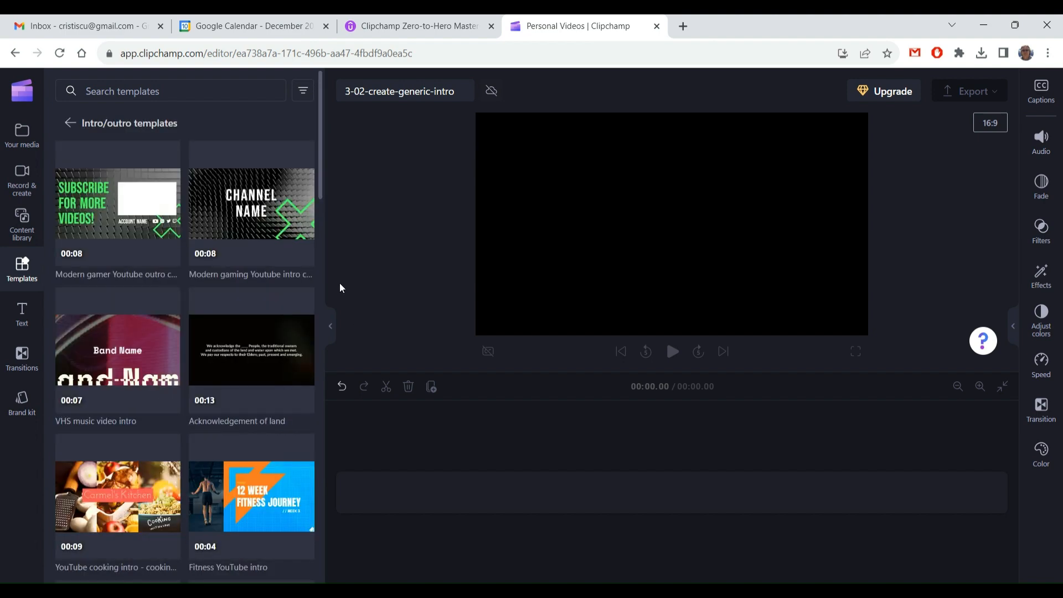
{"action": "left_click_drag", "start_coordinate": [324, 280], "coordinate": [379, 285]}
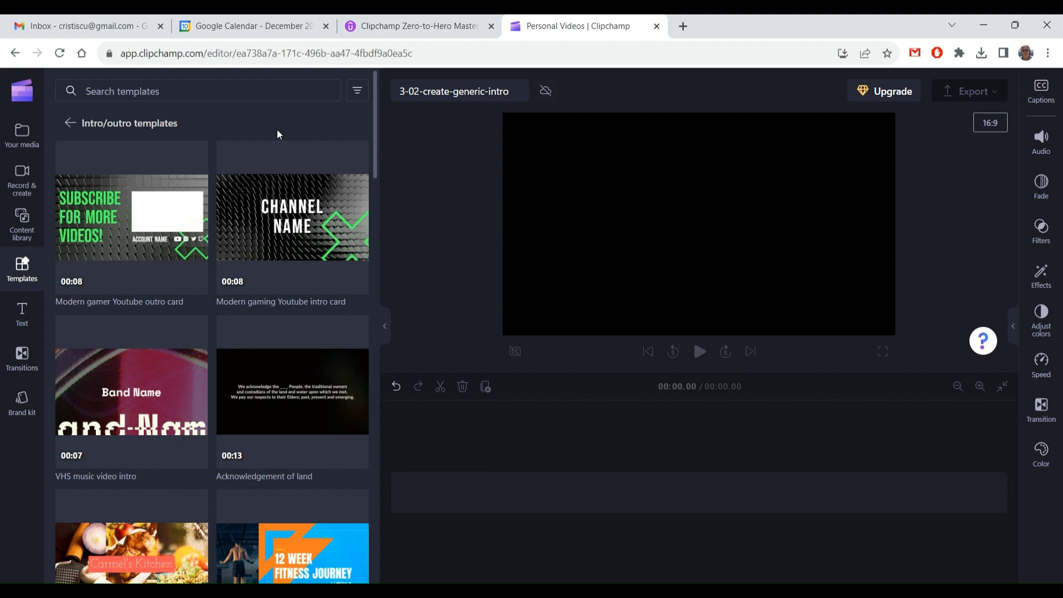
- Search the intro/outro templates for "modern intro"
{"action": "mouse_move", "coordinate": [178, 223]}
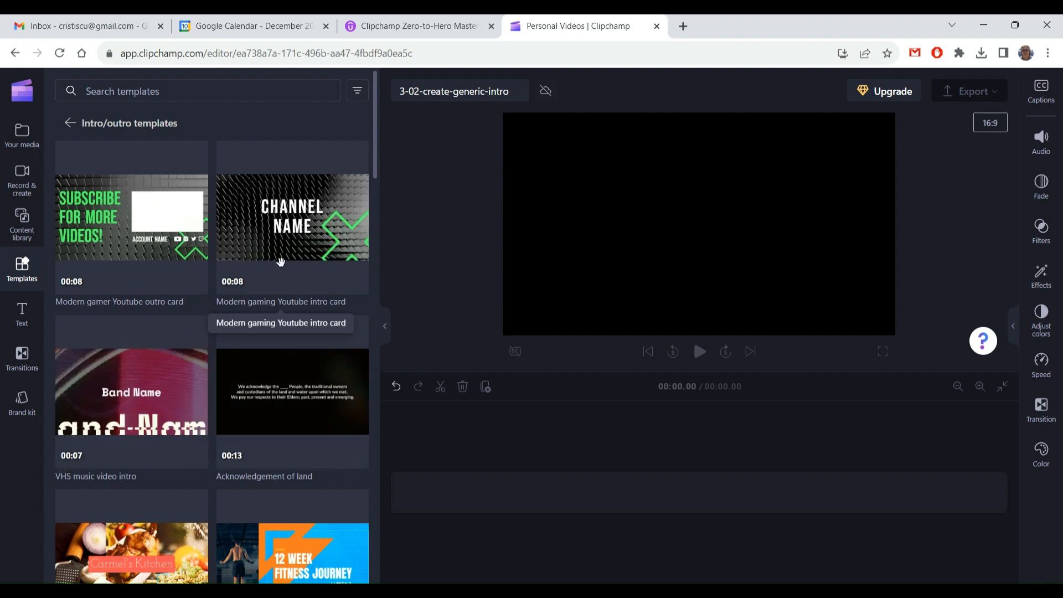
{"action": "left_click", "coordinate": [205, 89]}
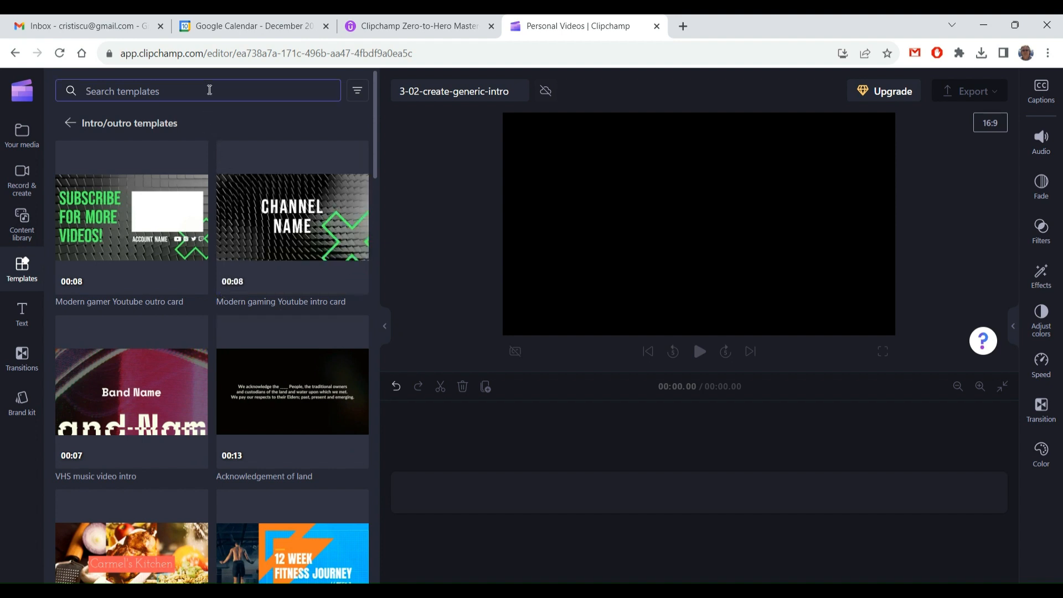
{"action": "type", "text": "modern intro"}
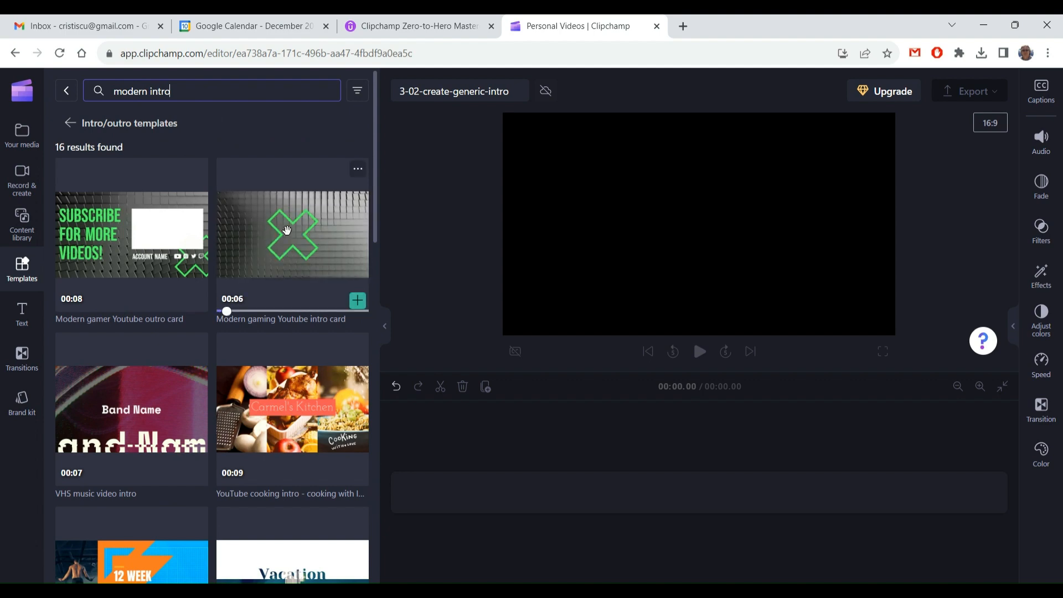
- Find the Modern Youtube intro card template among the results and add it to the timeline
{"action": "scroll", "coordinate": [253, 339], "scroll_direction": "down", "scroll_amount": 1}
{"action": "scroll", "coordinate": [253, 339], "scroll_direction": "down", "scroll_amount": 6}
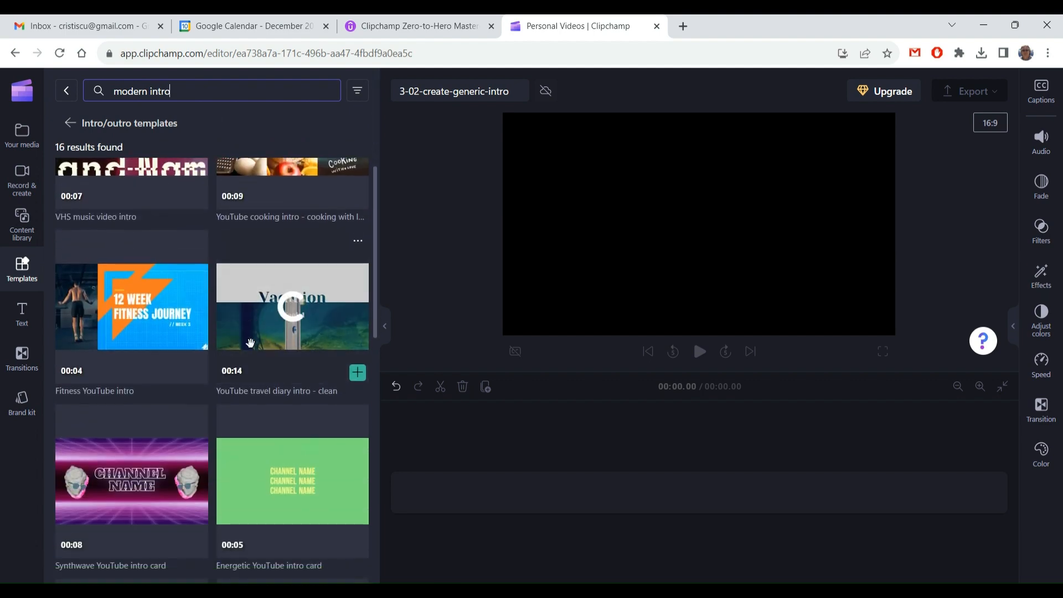
{"action": "scroll", "coordinate": [243, 387], "scroll_direction": "down", "scroll_amount": 5}
{"action": "scroll", "coordinate": [241, 404], "scroll_direction": "down", "scroll_amount": 5}
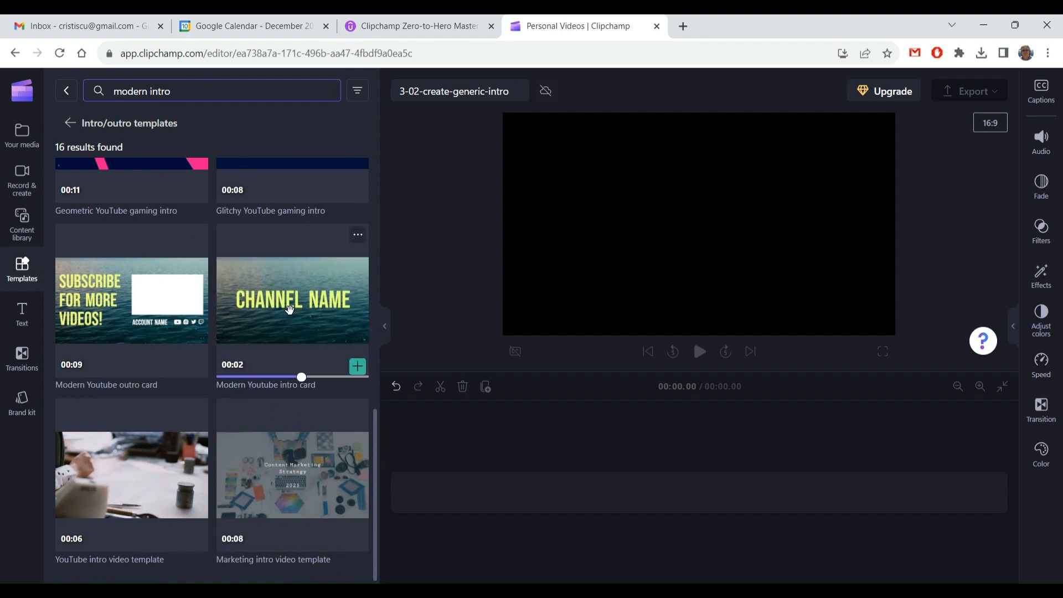
{"action": "left_click", "coordinate": [358, 242]}
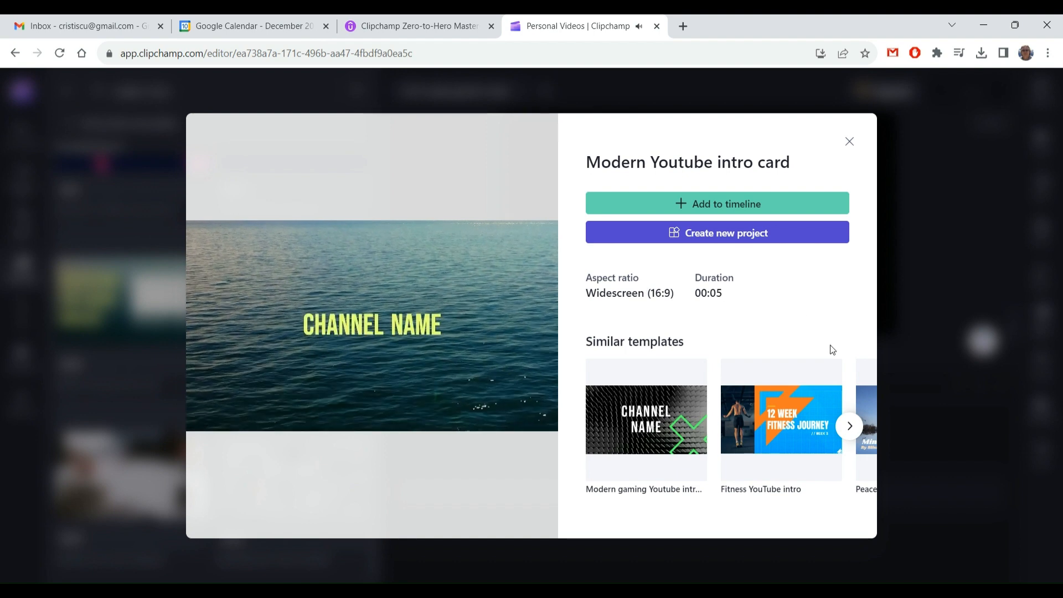
{"action": "left_click", "coordinate": [727, 207]}
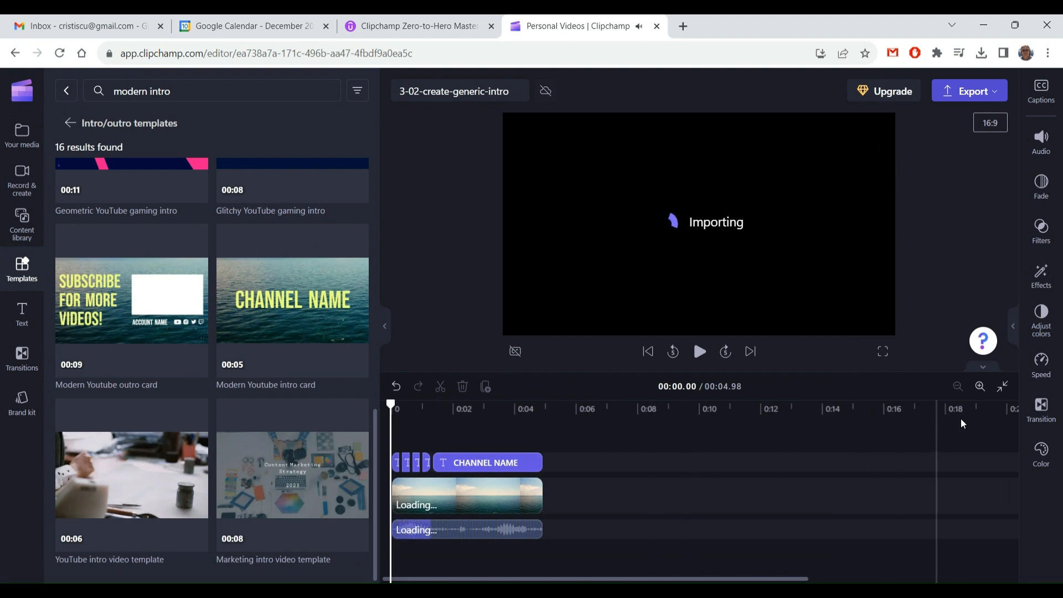
{"action": "left_click", "coordinate": [1001, 386]}
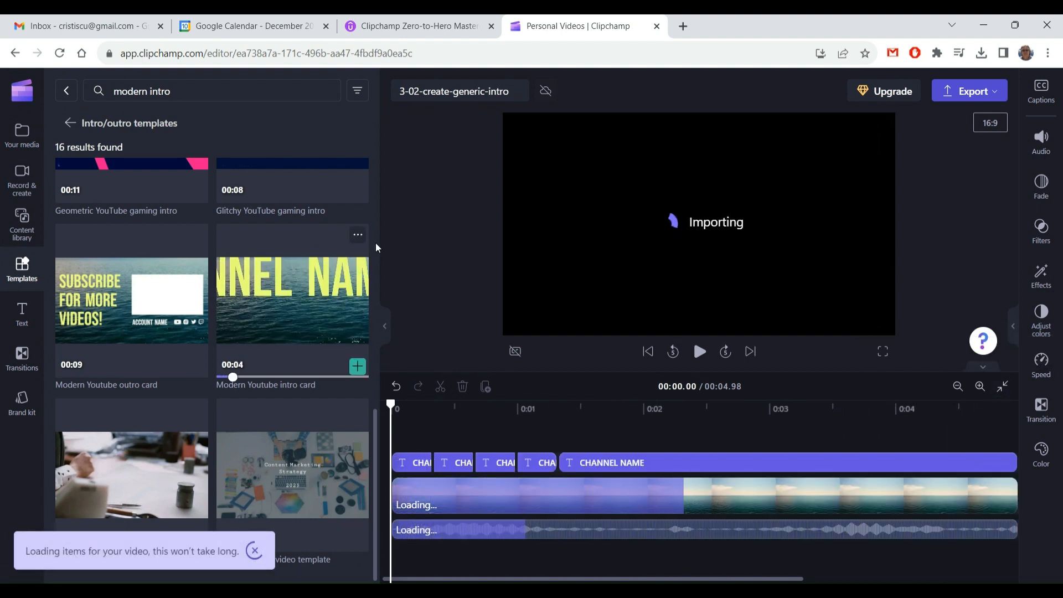
- Show the project's own media in a narrower side panel to check the template's audio and video files
{"action": "left_click", "coordinate": [385, 332]}
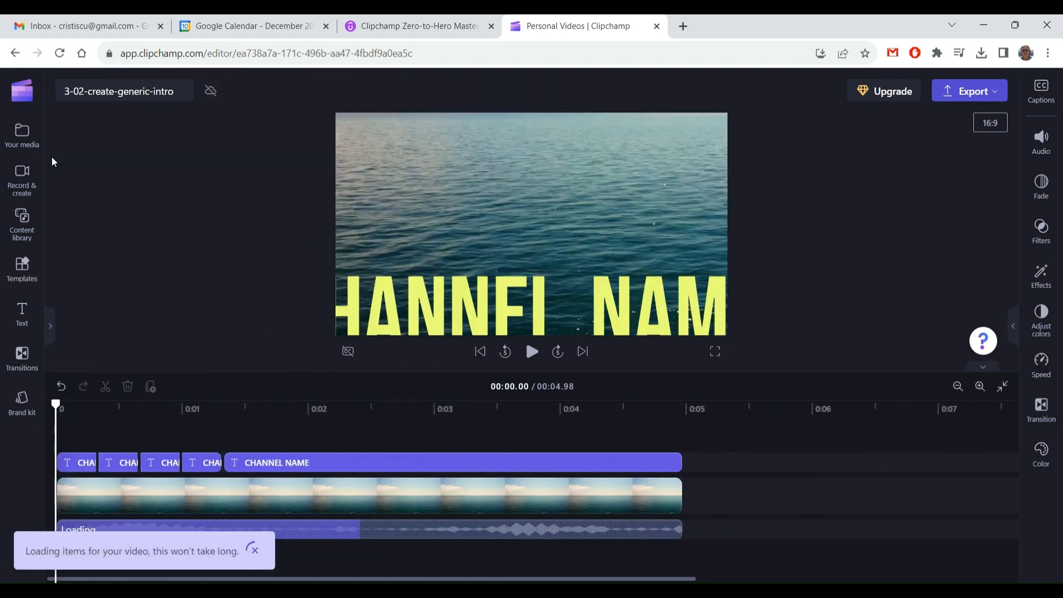
{"action": "left_click", "coordinate": [34, 143]}
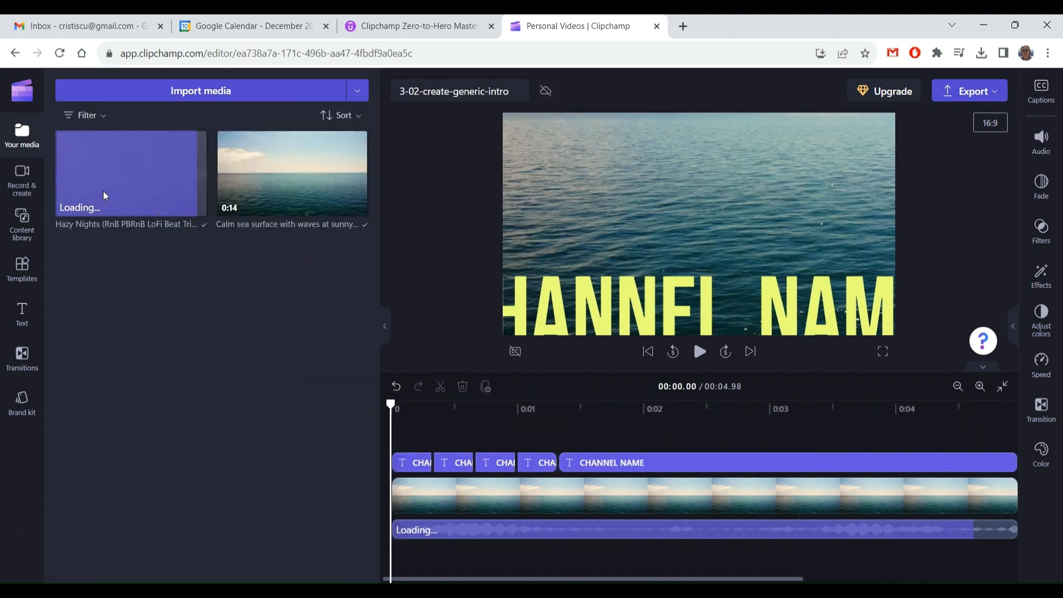
{"action": "left_click_drag", "start_coordinate": [382, 325], "coordinate": [261, 325]}
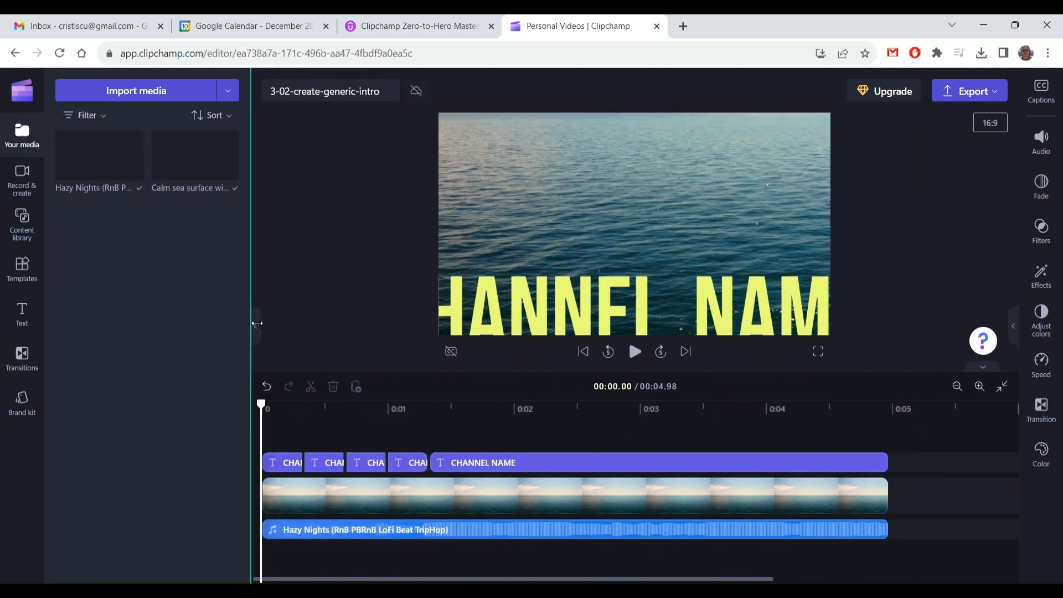
{"action": "mouse_move", "coordinate": [94, 162]}
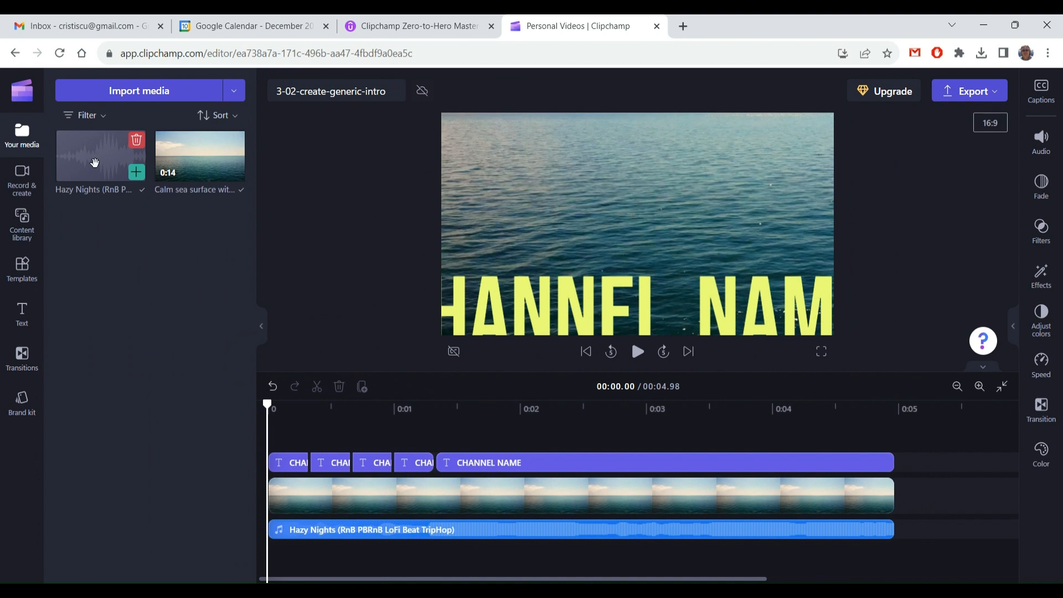
- Examine the template's video and title clips, previewing the frame under the successive titles on the timeline
{"action": "left_click", "coordinate": [361, 510]}
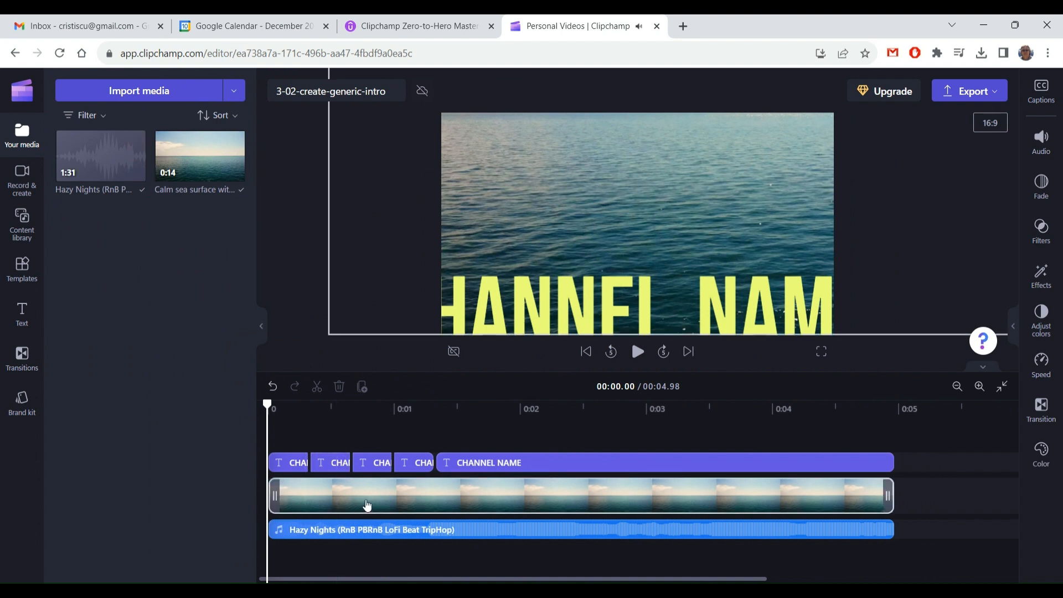
{"action": "left_click", "coordinate": [296, 462]}
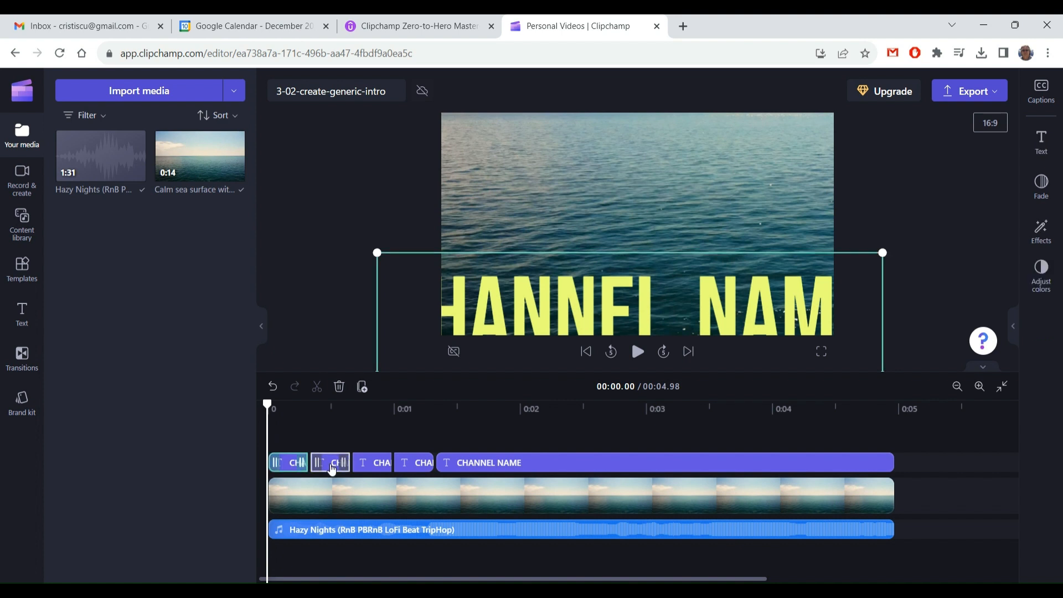
{"action": "left_click", "coordinate": [331, 464]}
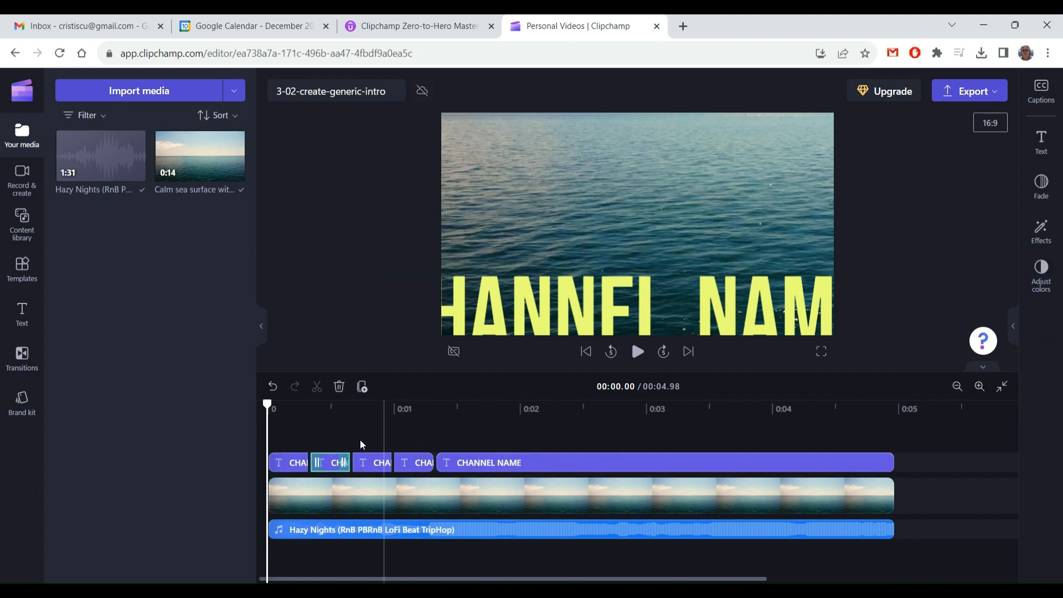
{"action": "left_click", "coordinate": [332, 439]}
{"action": "left_click", "coordinate": [365, 438]}
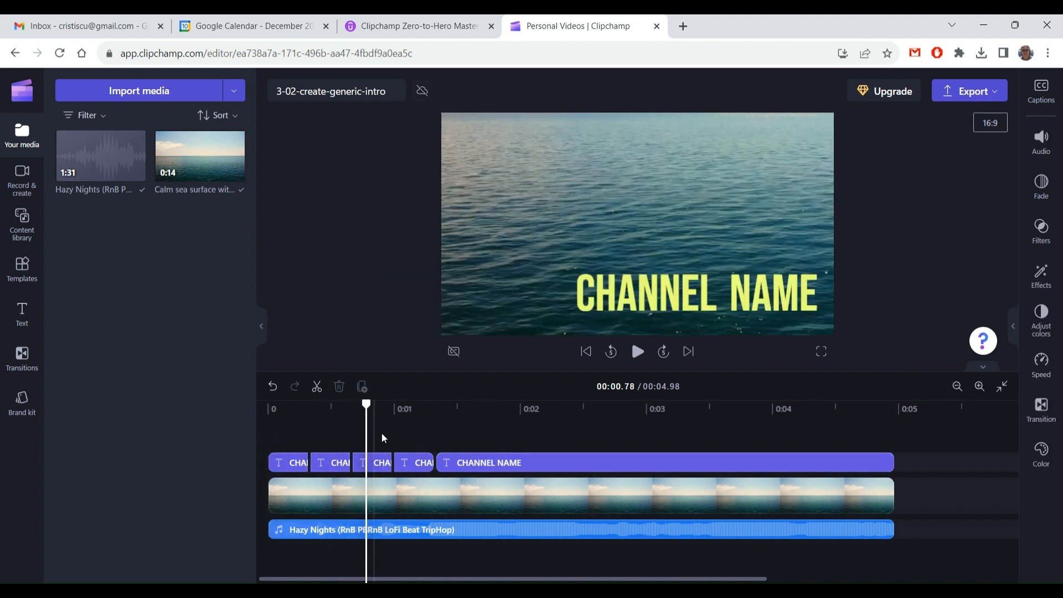
{"action": "left_click", "coordinate": [418, 434]}
{"action": "left_click", "coordinate": [464, 436]}
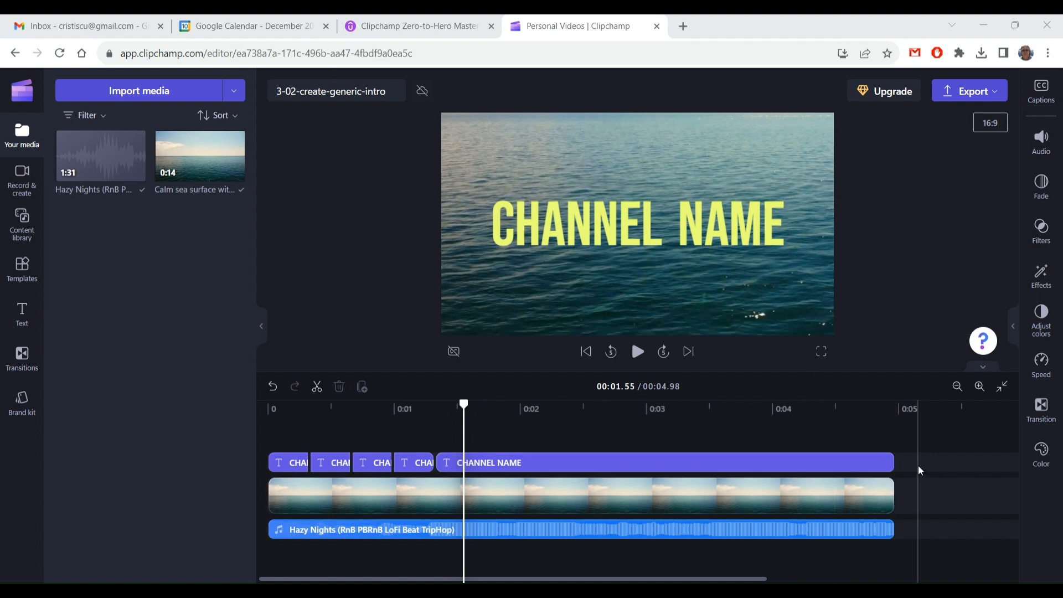
- Select all five title clips on the timeline and replace their text with "Ready for Hands On?"
{"action": "left_click_drag", "start_coordinate": [920, 441], "coordinate": [276, 468]}
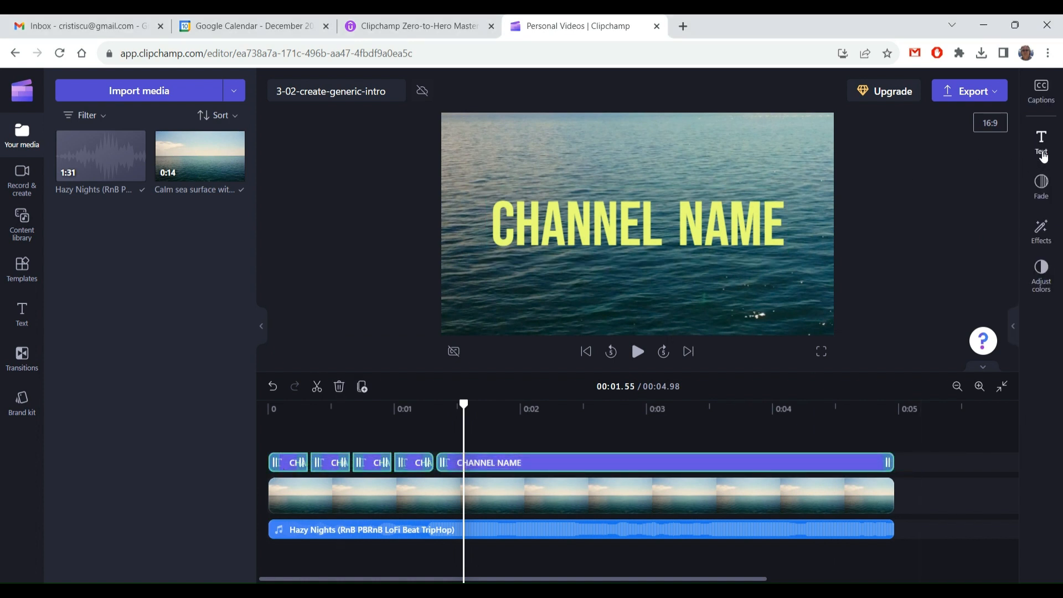
{"action": "left_click", "coordinate": [1041, 145]}
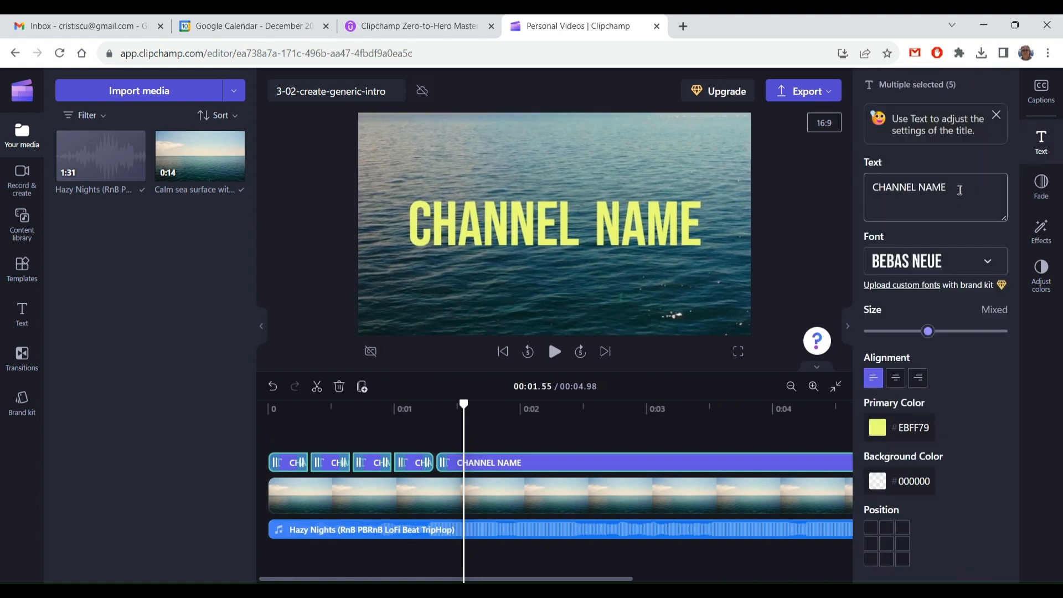
{"action": "triple_click", "coordinate": [956, 191]}
{"action": "type", "text": "Ready for Hands On?"}
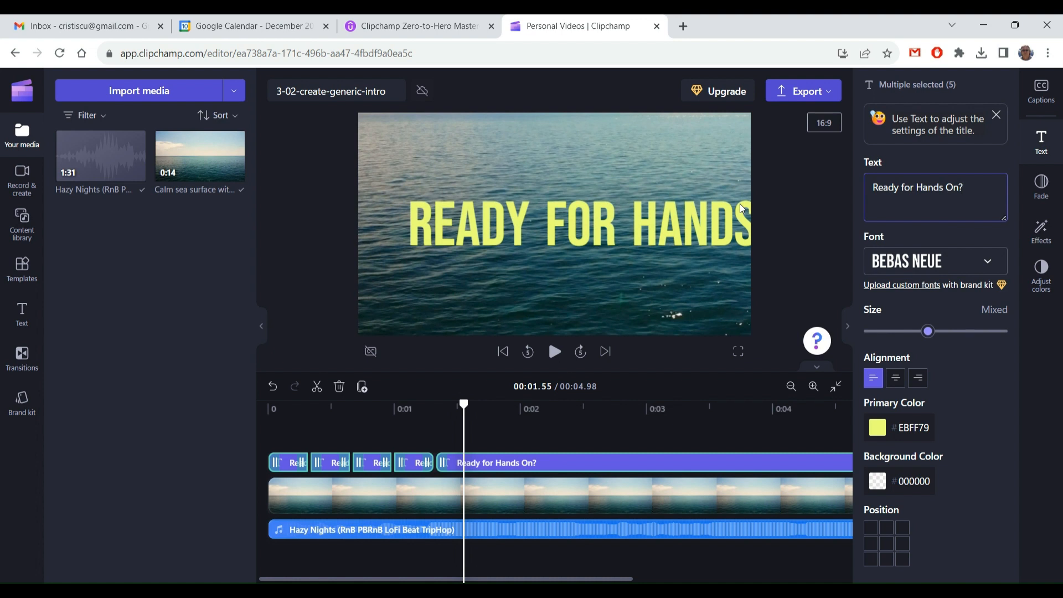
- Change the font of the five selected titles to Sriracha
{"action": "left_click", "coordinate": [934, 264]}
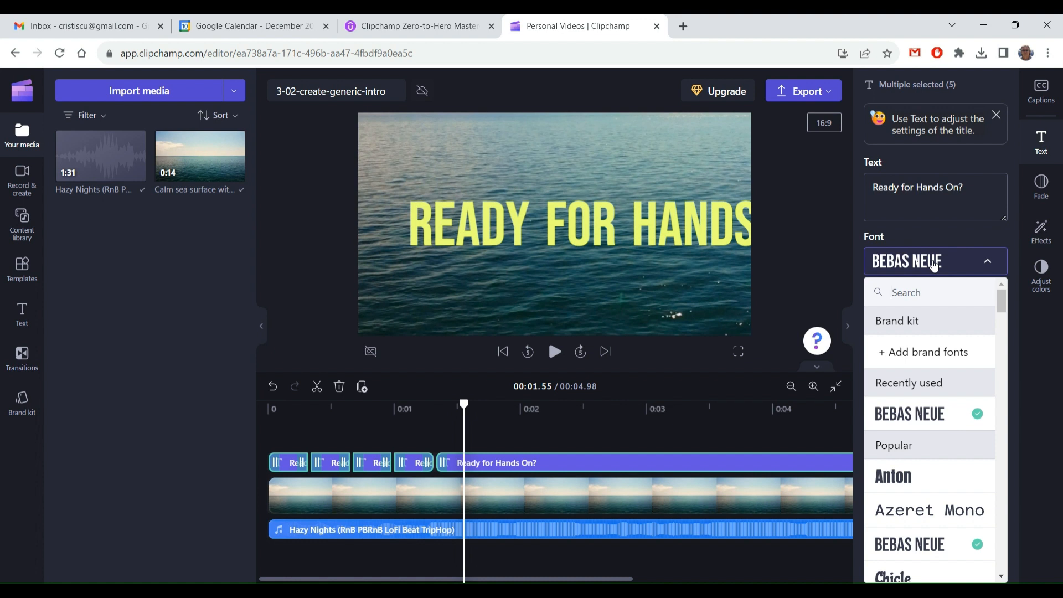
{"action": "type", "text": "s"}
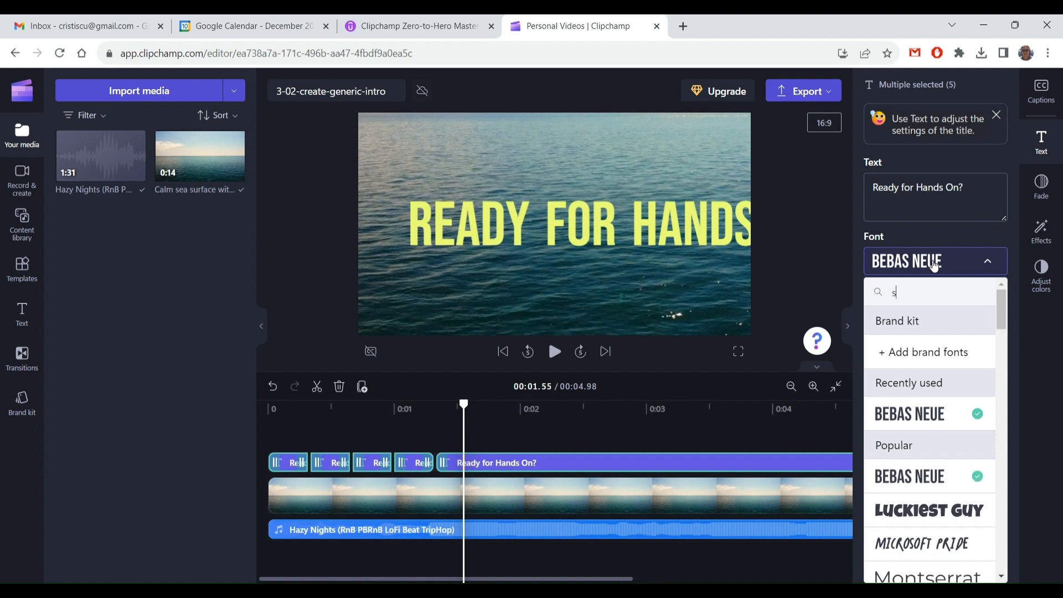
{"action": "type", "text": "ri"}
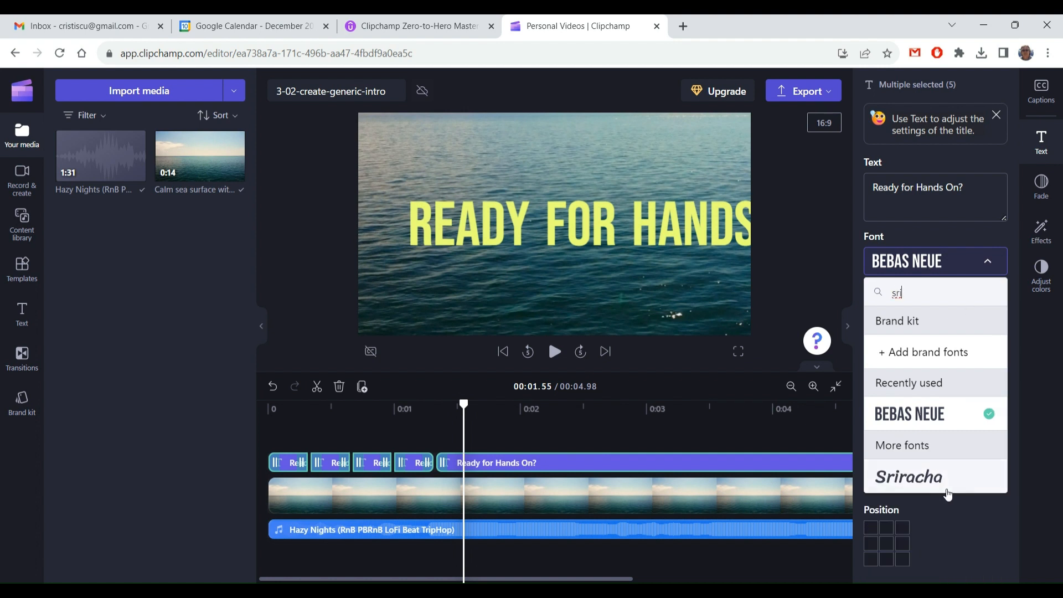
{"action": "left_click", "coordinate": [945, 482]}
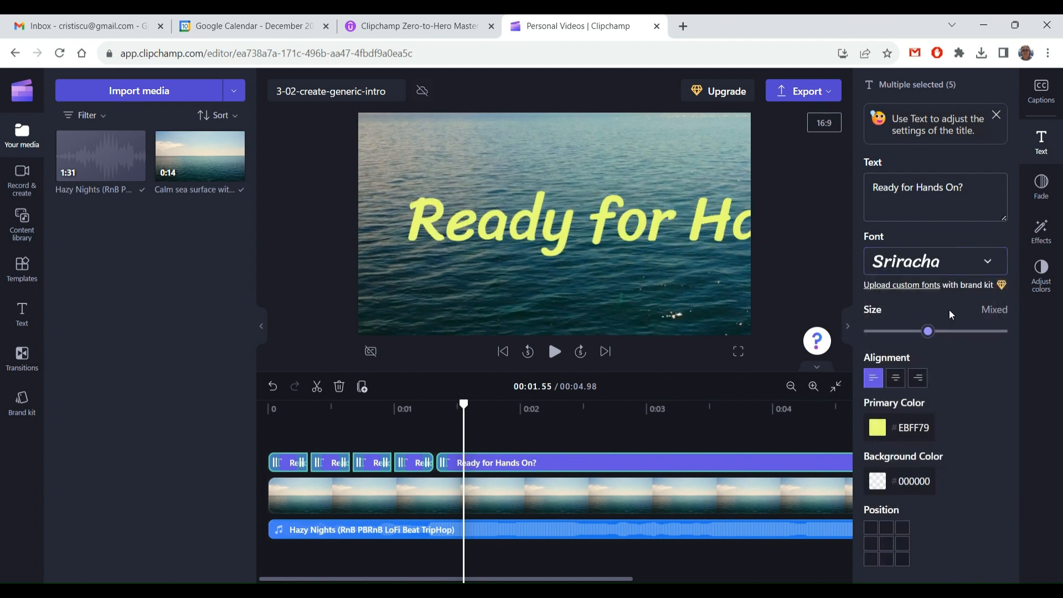
- Adjust the selected titles' size so the whole text fits in the frame and set their primary color to white (#FFFFFF)
{"action": "left_click_drag", "start_coordinate": [928, 331], "coordinate": [980, 343]}
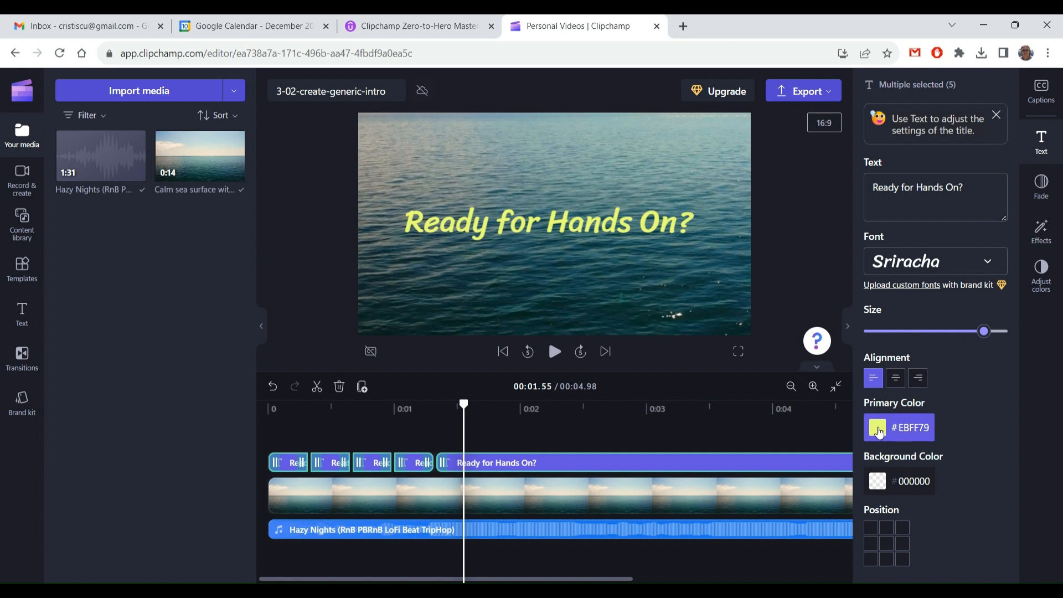
{"action": "left_click", "coordinate": [879, 432]}
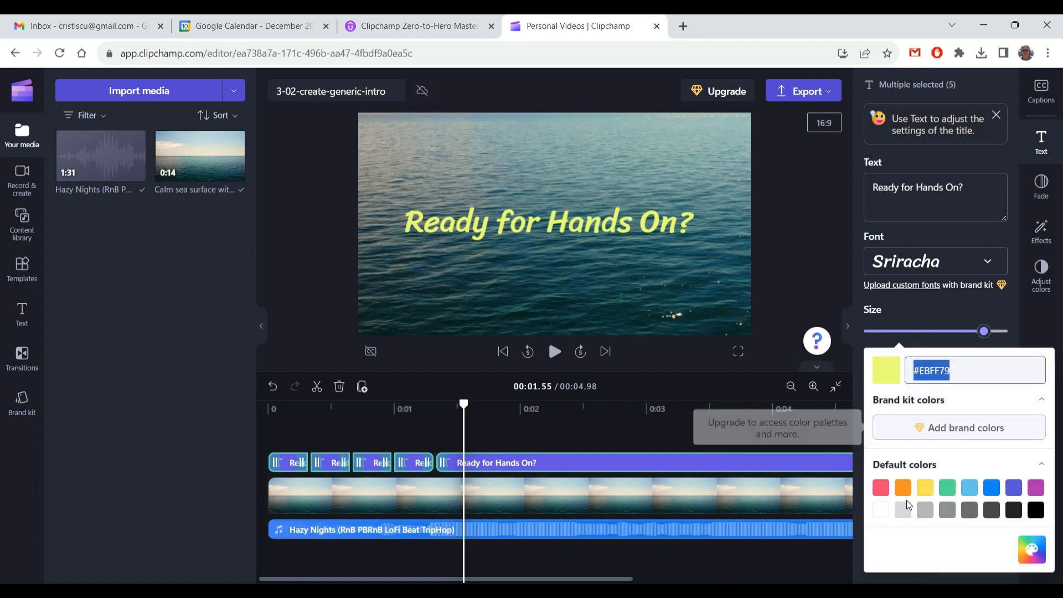
{"action": "left_click", "coordinate": [881, 510]}
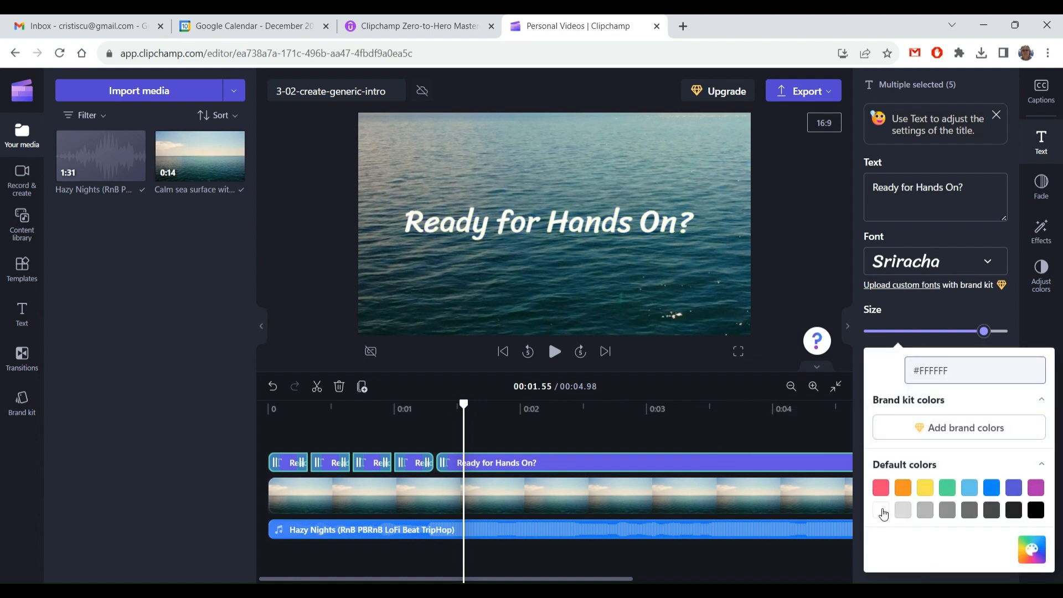
{"action": "left_click", "coordinate": [997, 319]}
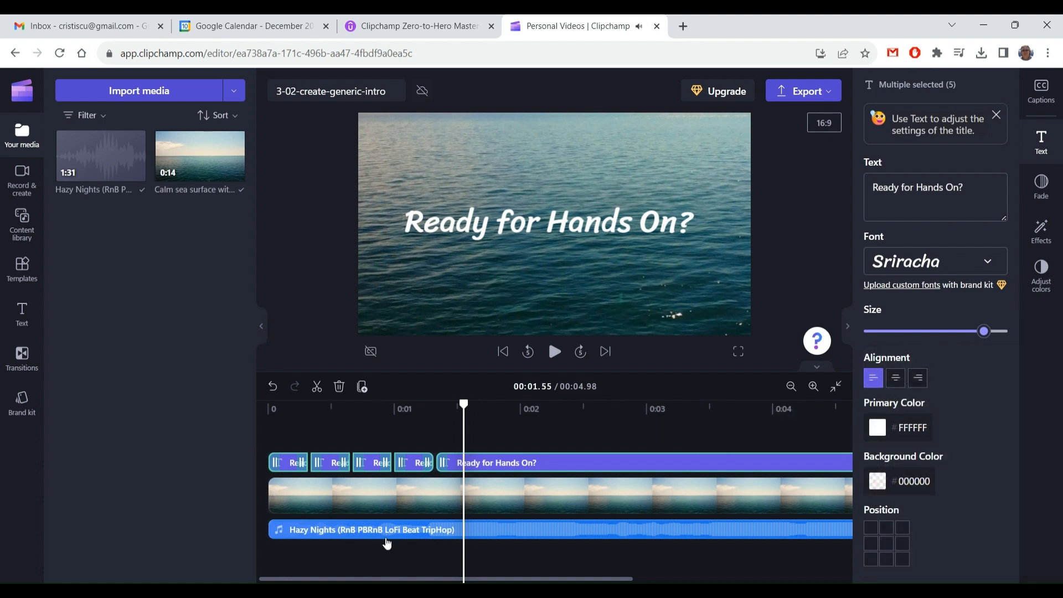
- Select the final title, video and music clips together and trim their ends so the intro lasts 4.00 seconds
{"action": "left_click_drag", "start_coordinate": [540, 579], "coordinate": [692, 434]}
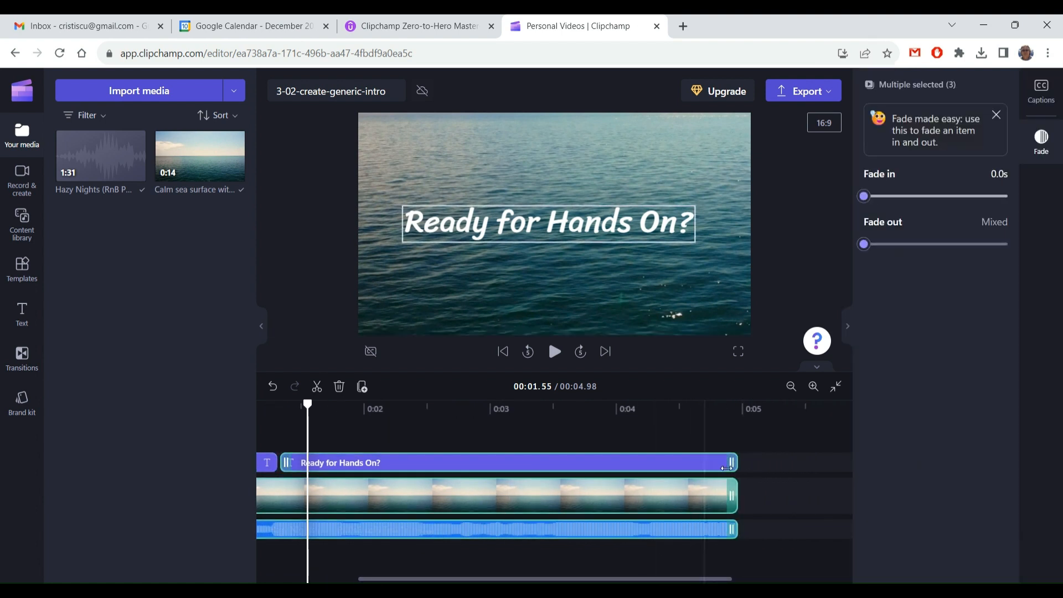
{"action": "left_click_drag", "start_coordinate": [732, 490], "coordinate": [612, 477]}
{"action": "left_click_drag", "start_coordinate": [663, 580], "coordinate": [498, 578]}
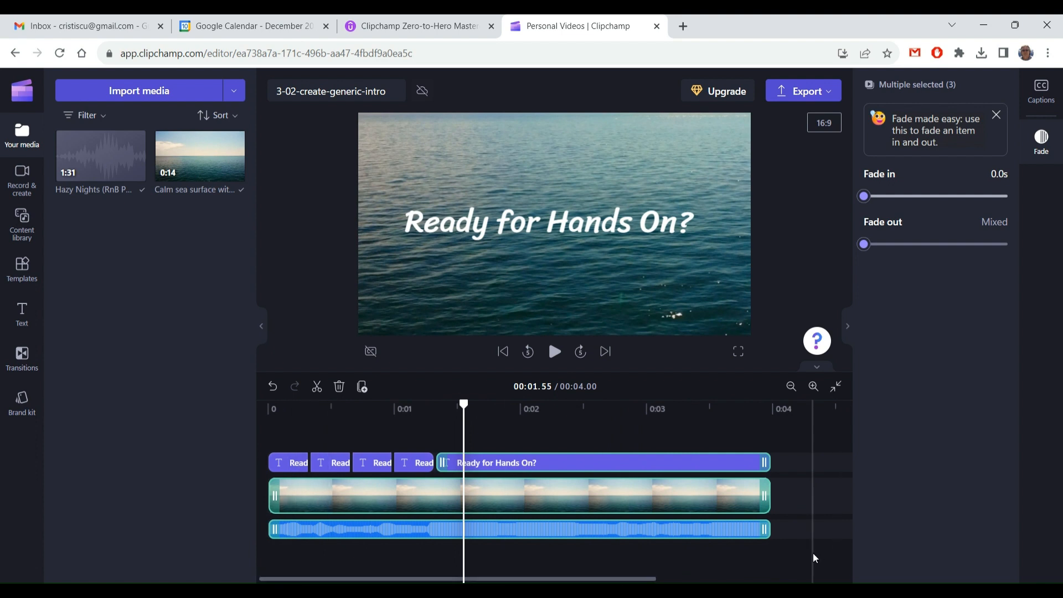
- Select the final title, the video and the music clips together and set their fade-out to 1.0 s
{"action": "left_click", "coordinate": [799, 563]}
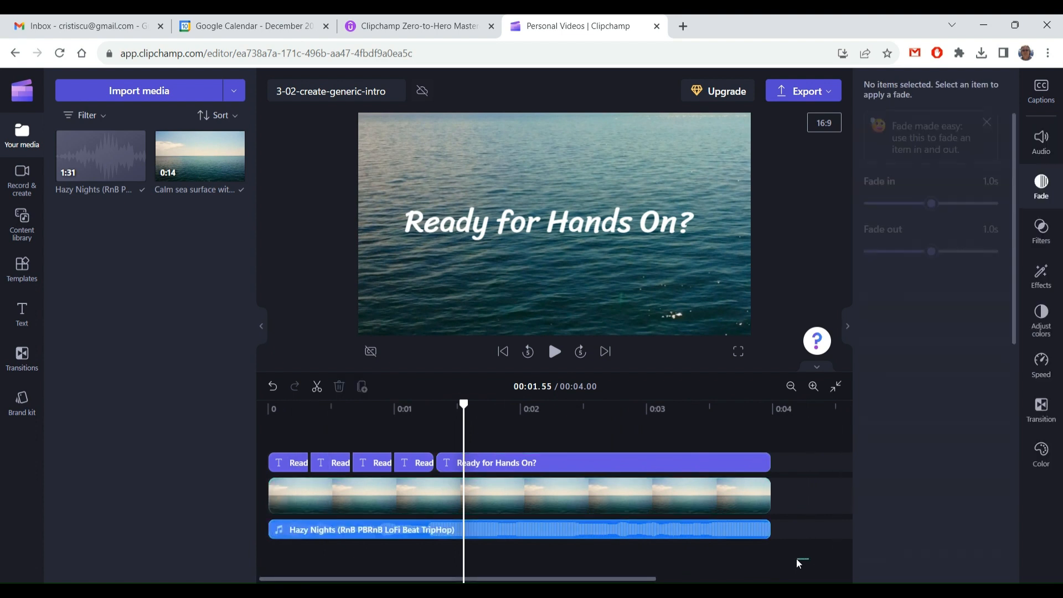
{"action": "left_click_drag", "start_coordinate": [799, 563], "coordinate": [756, 444]}
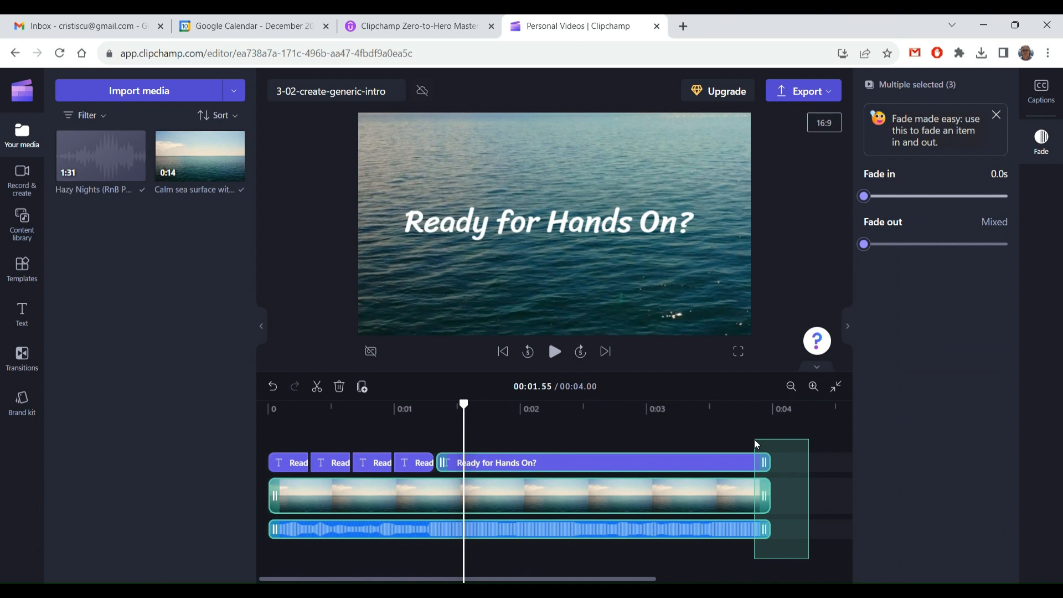
{"action": "left_click_drag", "start_coordinate": [755, 444], "coordinate": [756, 444]}
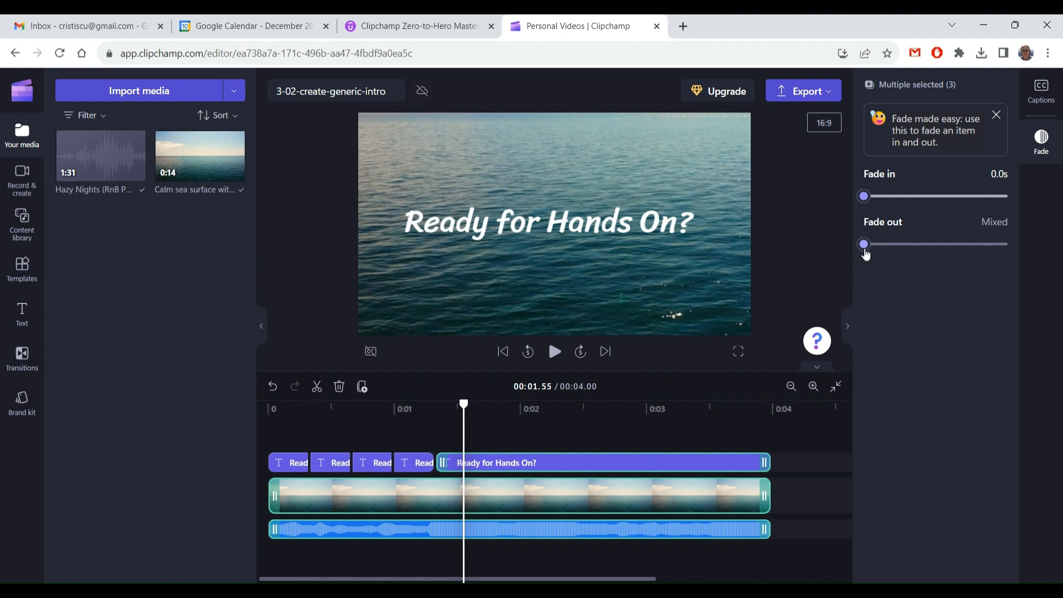
{"action": "left_click_drag", "start_coordinate": [866, 252], "coordinate": [940, 258]}
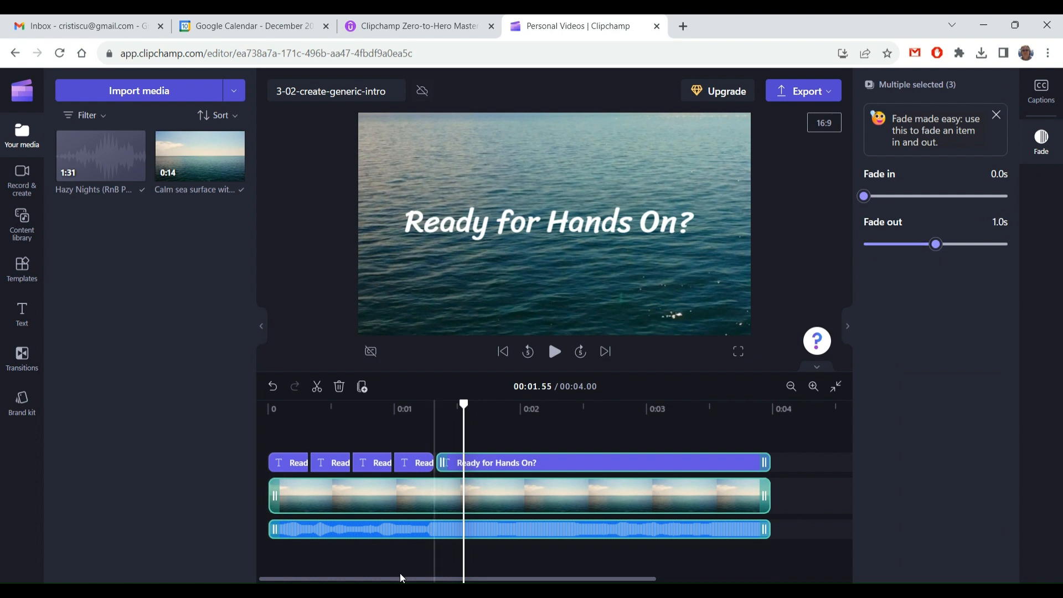
- Set a 1.0 s fade-in on the first title, the video and the music clips, and preview the intro from the start
{"action": "left_click_drag", "start_coordinate": [286, 558], "coordinate": [263, 446]}
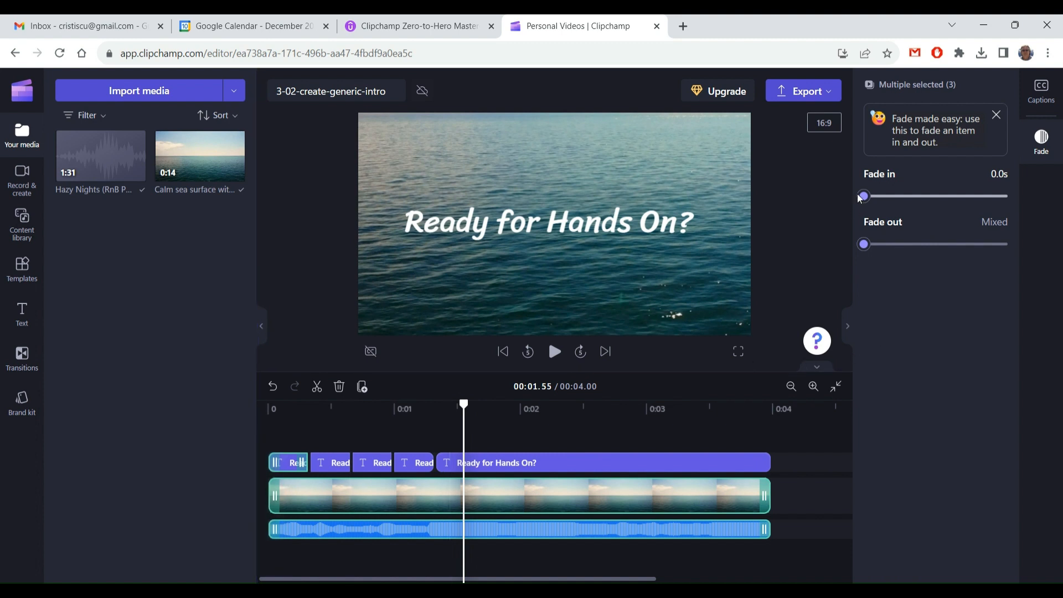
{"action": "left_click_drag", "start_coordinate": [860, 198], "coordinate": [935, 194]}
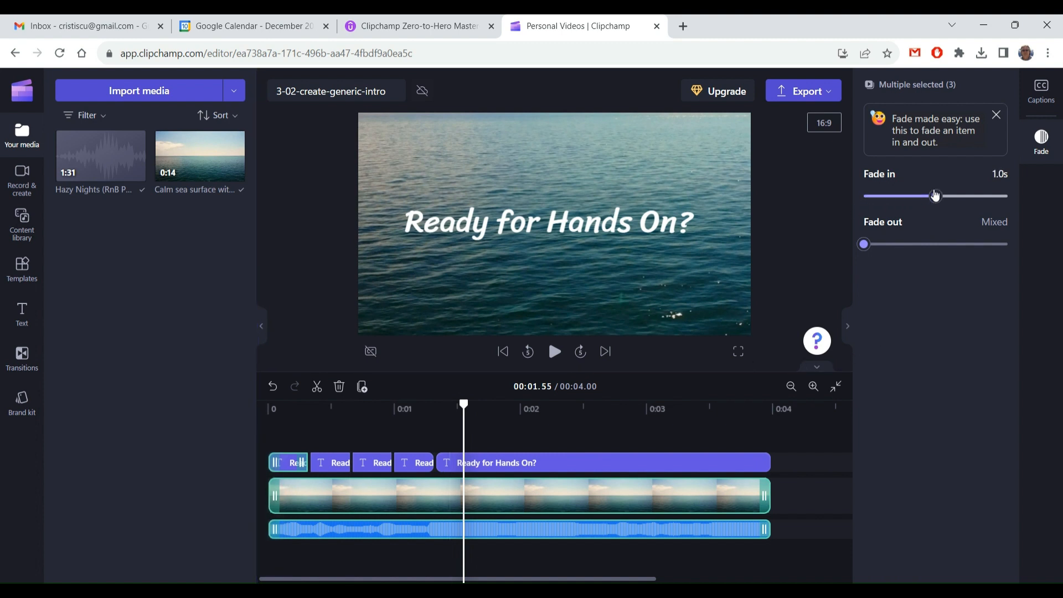
{"action": "left_click", "coordinate": [502, 352]}
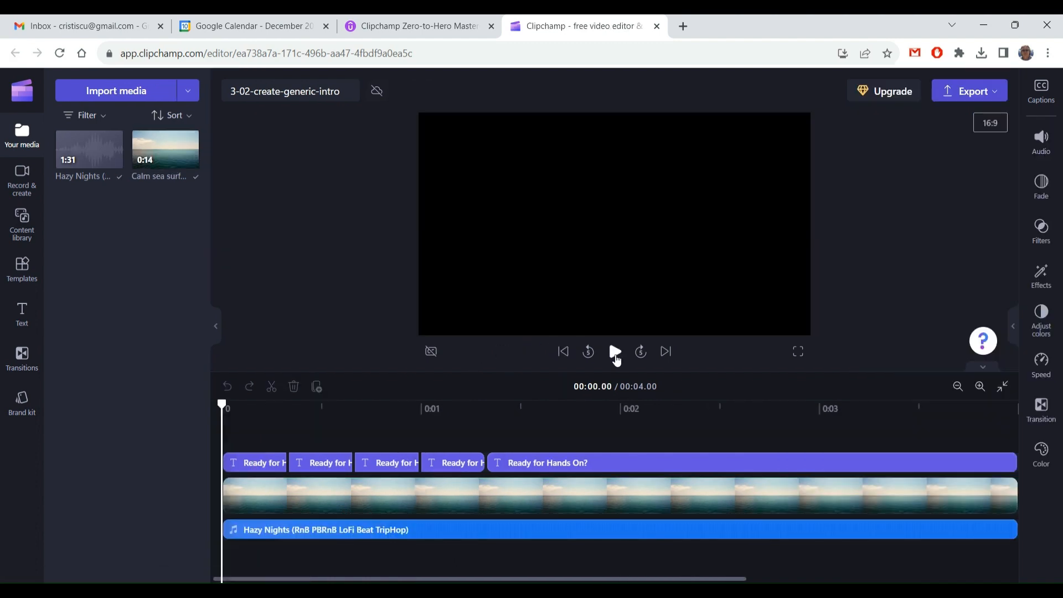
{"action": "left_click", "coordinate": [614, 352]}
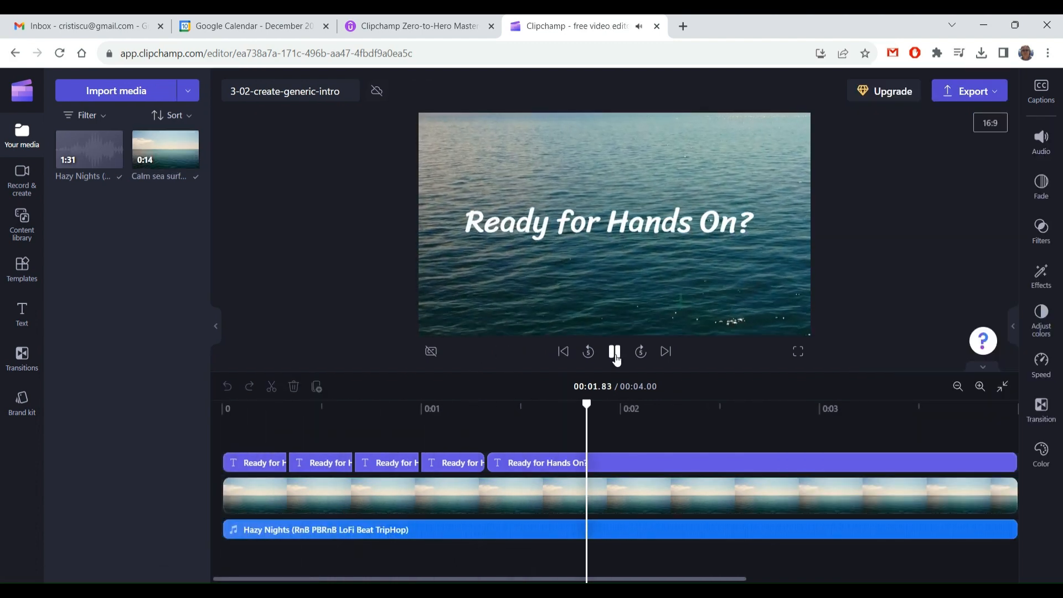
{"action": "left_click", "coordinate": [614, 352]}
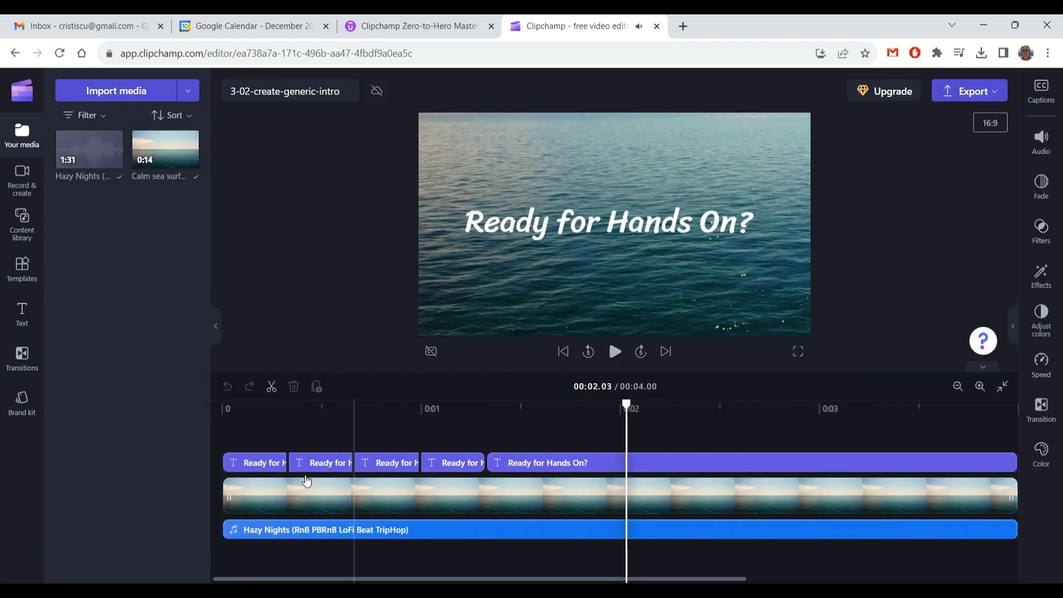
- Reduce the size of all five titles together until the text fits in the frame at each position, replaying the intro to check
{"action": "left_click_drag", "start_coordinate": [220, 441], "coordinate": [553, 464]}
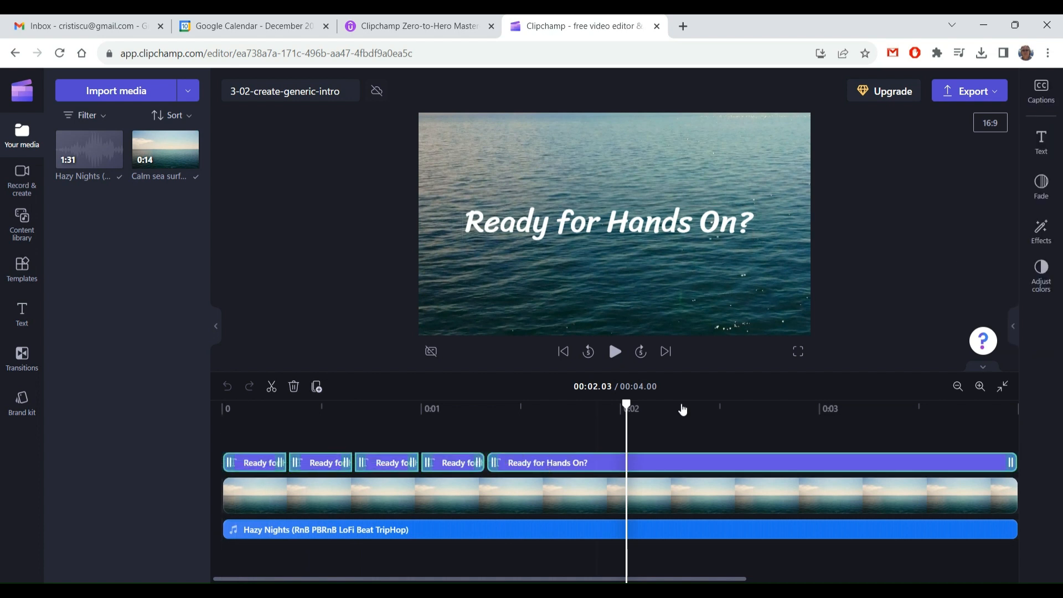
{"action": "left_click", "coordinate": [1049, 146]}
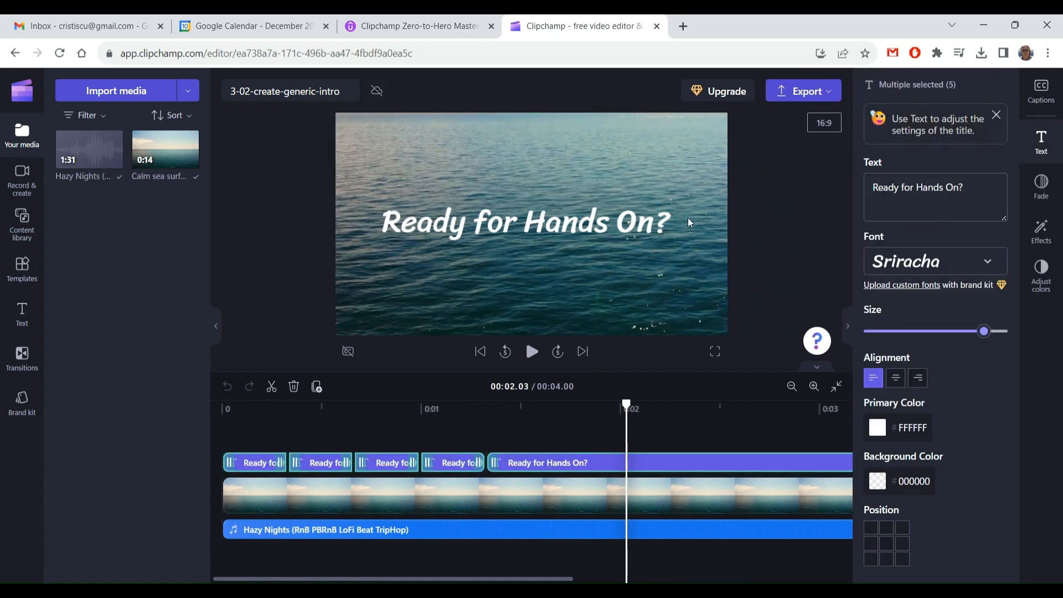
{"action": "left_click_drag", "start_coordinate": [987, 332], "coordinate": [968, 336]}
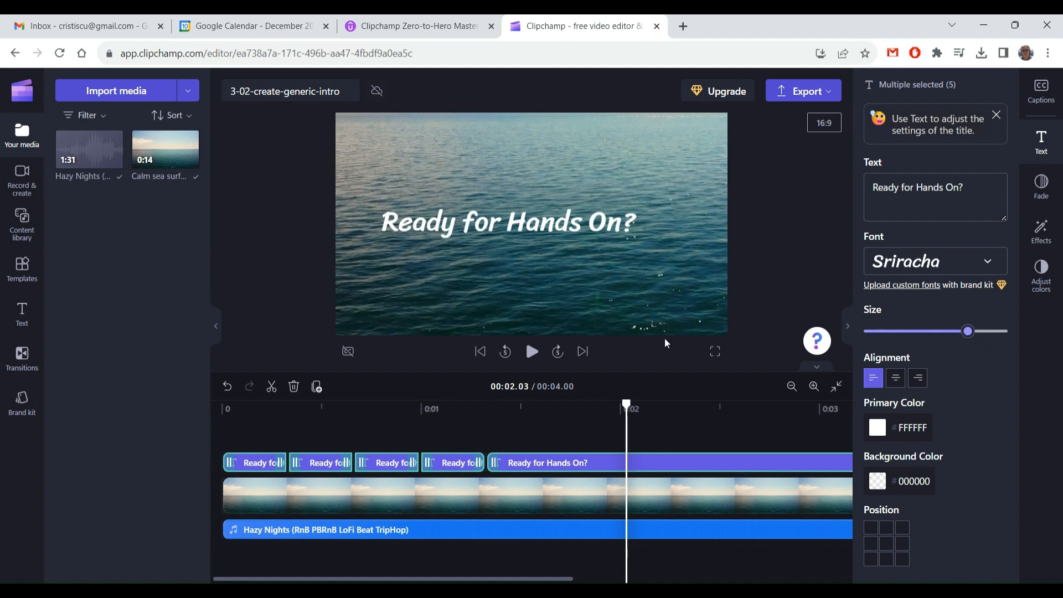
{"action": "left_click", "coordinate": [481, 351]}
{"action": "left_click", "coordinate": [532, 351]}
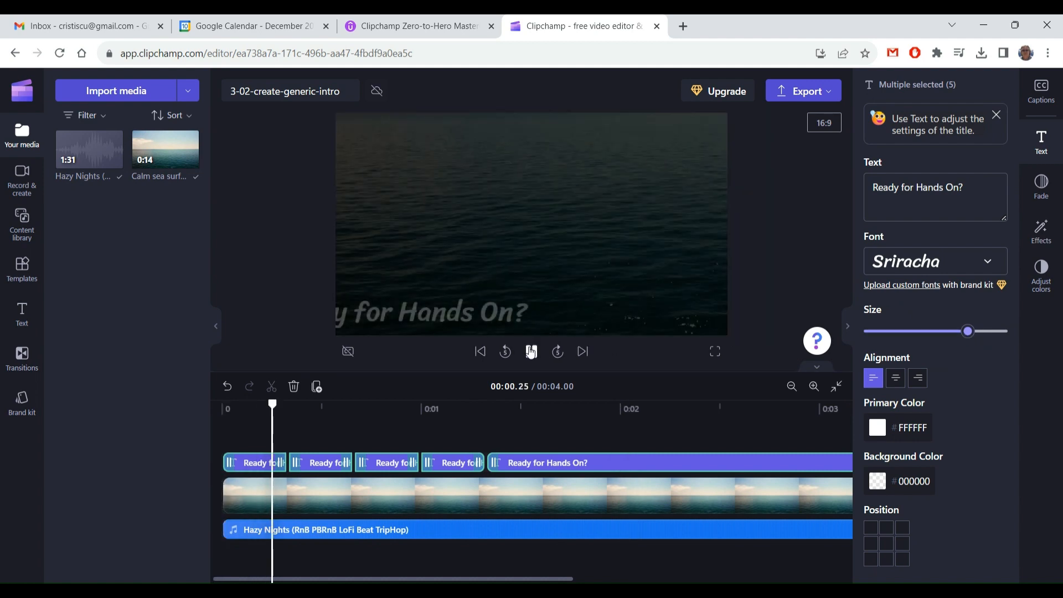
{"action": "left_click", "coordinate": [531, 351]}
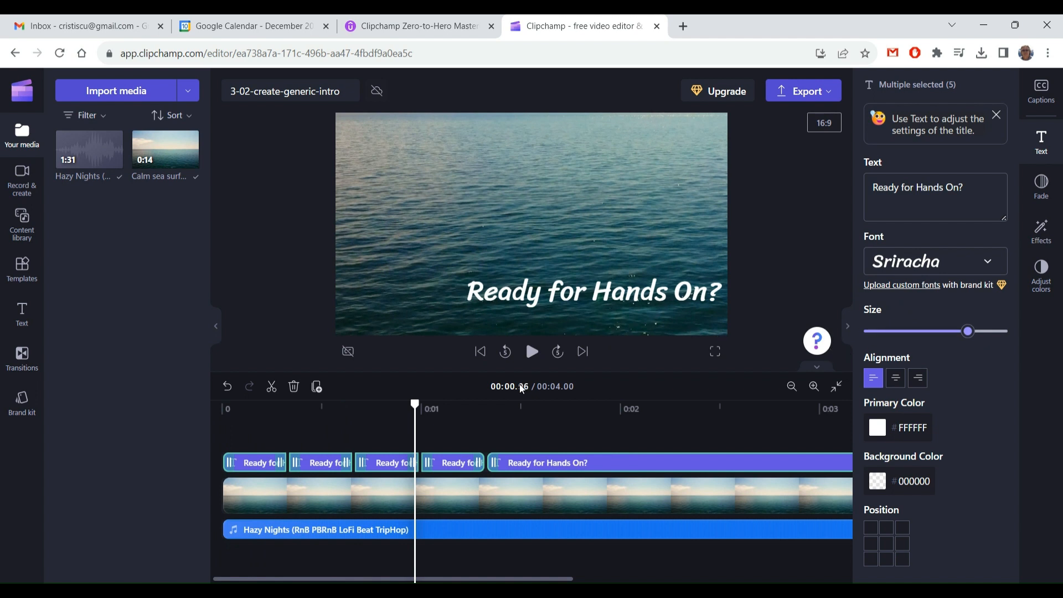
{"action": "left_click_drag", "start_coordinate": [967, 331], "coordinate": [951, 330]}
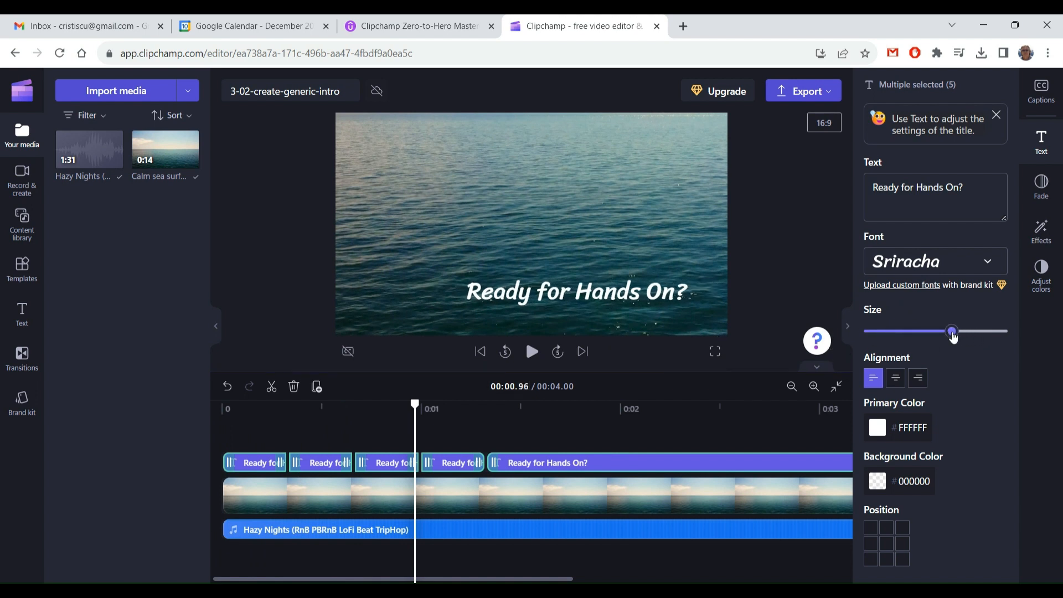
{"action": "left_click", "coordinate": [481, 354]}
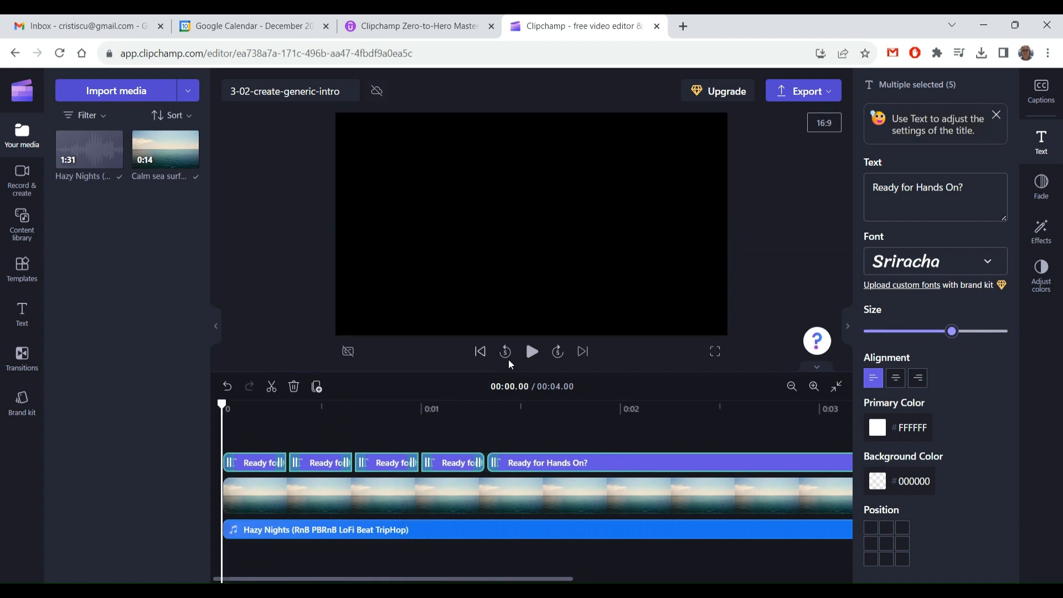
{"action": "left_click", "coordinate": [532, 354]}
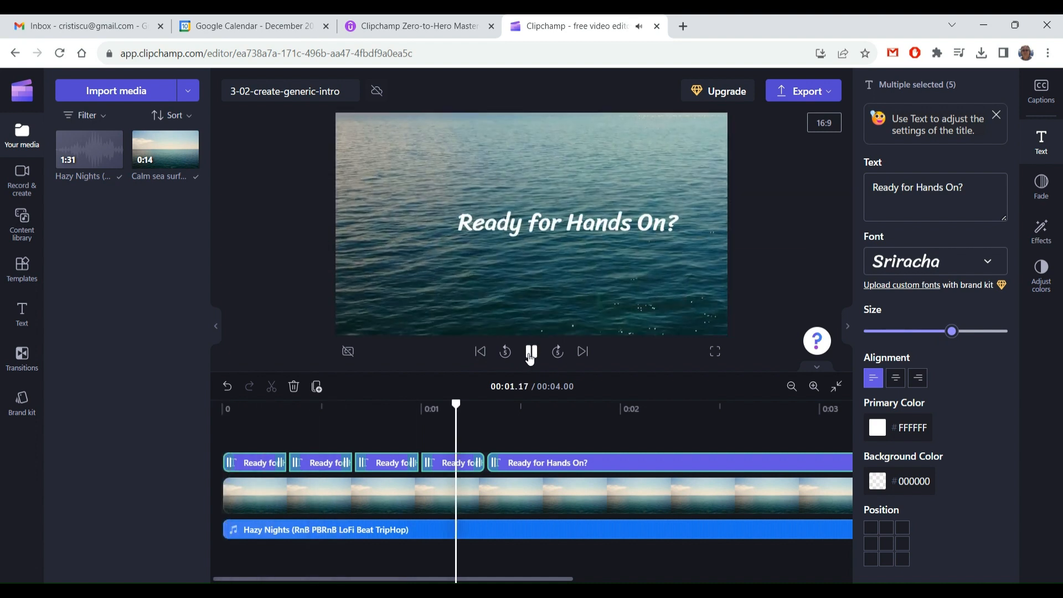
{"action": "left_click", "coordinate": [530, 354]}
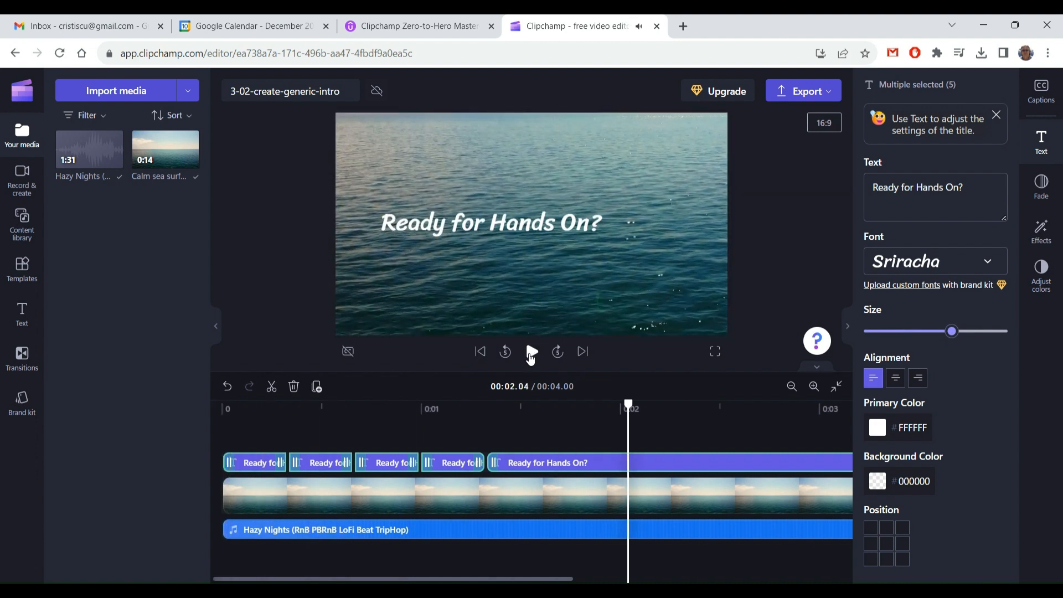
- Enlarge only the last, longest title so it stands out from the others, and play the whole intro from the start
{"action": "left_click", "coordinate": [578, 425]}
{"action": "left_click", "coordinate": [588, 461]}
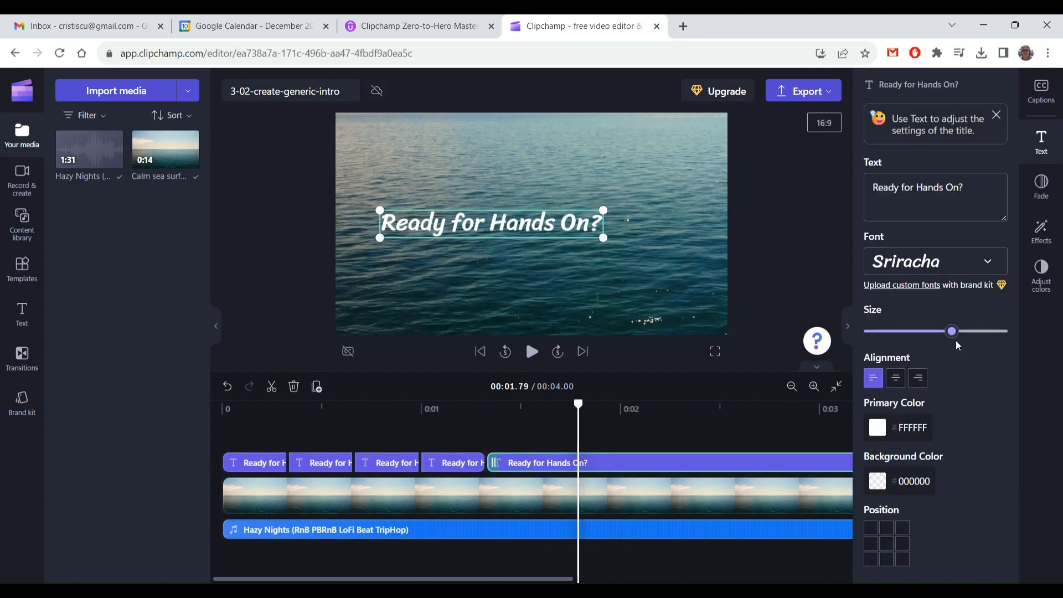
{"action": "left_click_drag", "start_coordinate": [953, 336], "coordinate": [978, 340]}
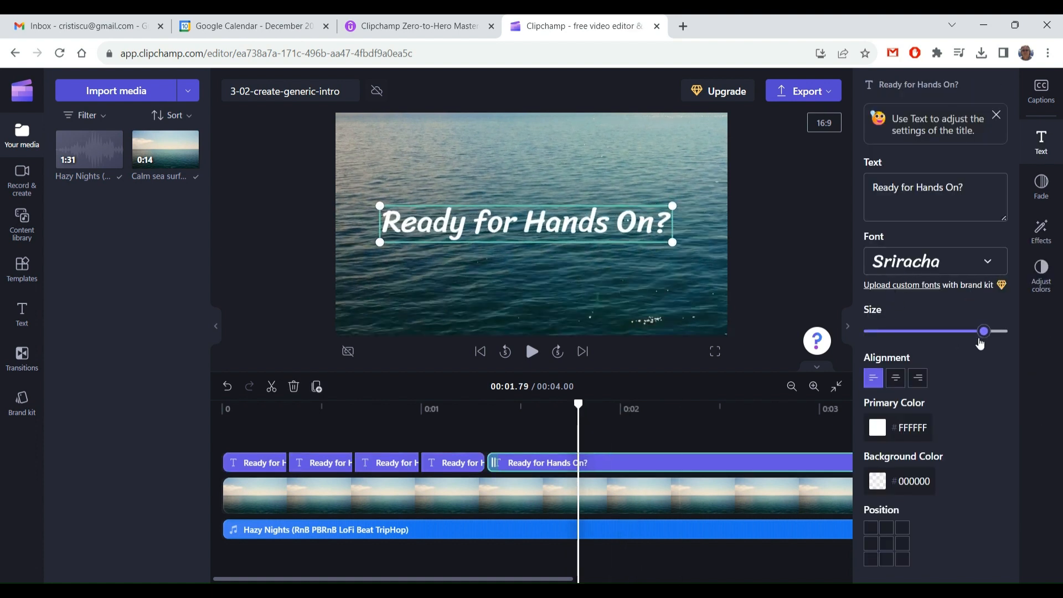
{"action": "left_click", "coordinate": [480, 351]}
{"action": "left_click", "coordinate": [530, 351]}
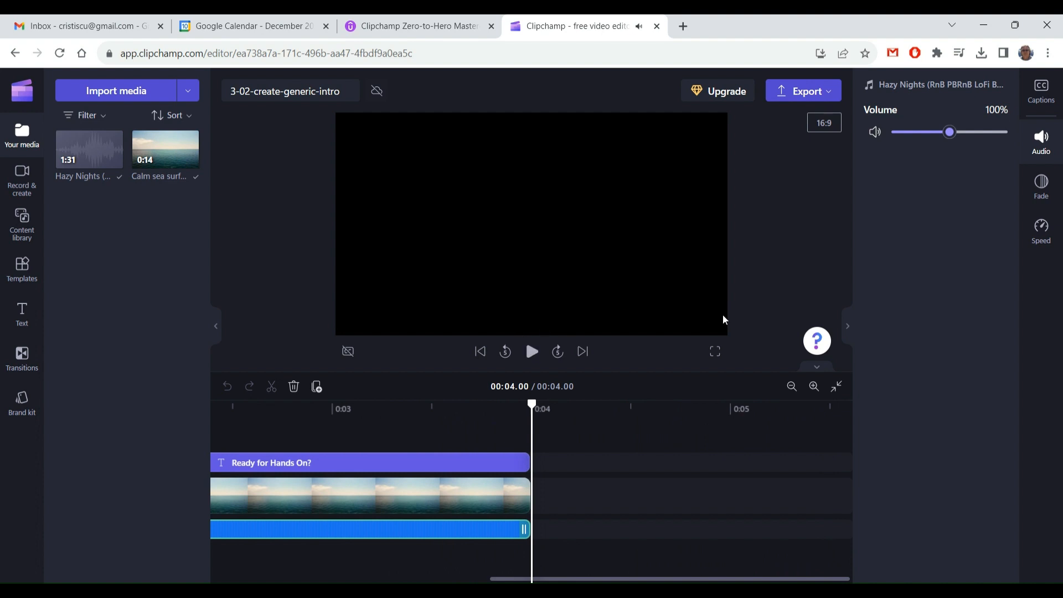
- Examine the export video quality options and the finished timeline, and close the options without exporting
{"action": "left_click", "coordinate": [847, 326]}
{"action": "left_click", "coordinate": [944, 98]}
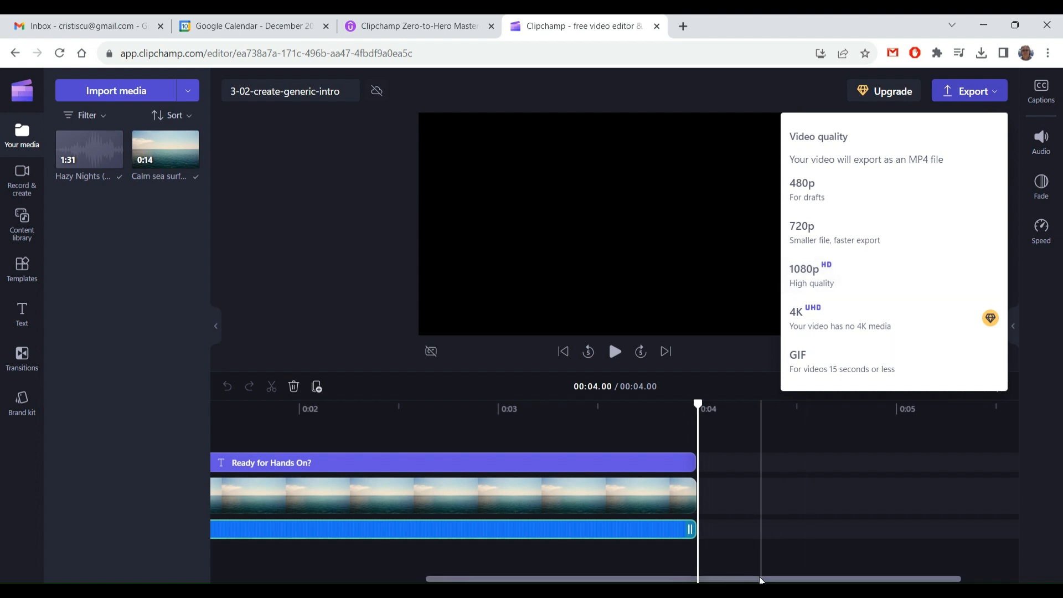
{"action": "left_click_drag", "start_coordinate": [762, 578], "coordinate": [504, 578]}
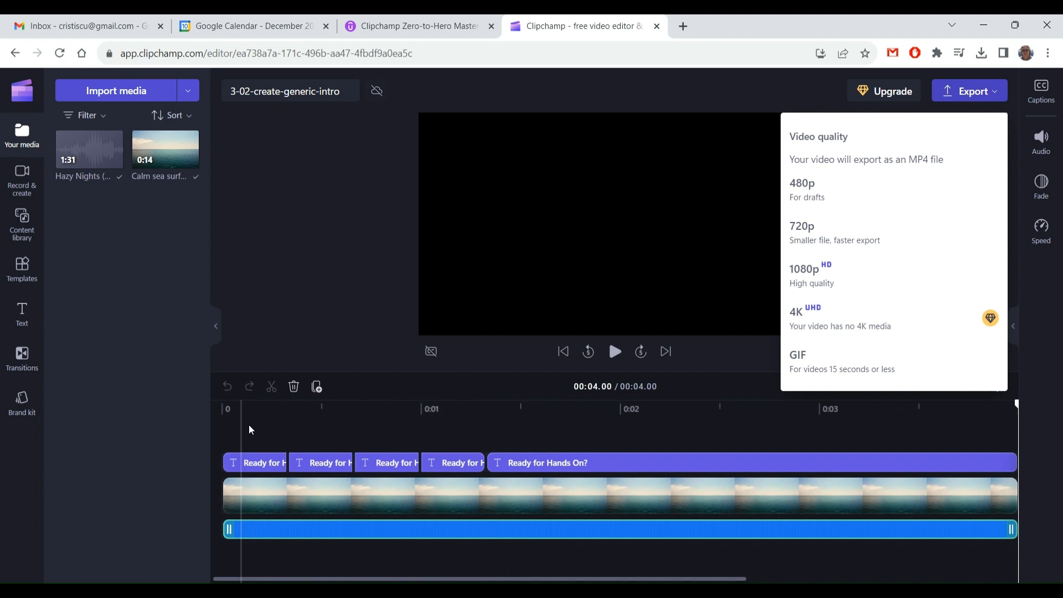
{"action": "left_click", "coordinate": [291, 234]}
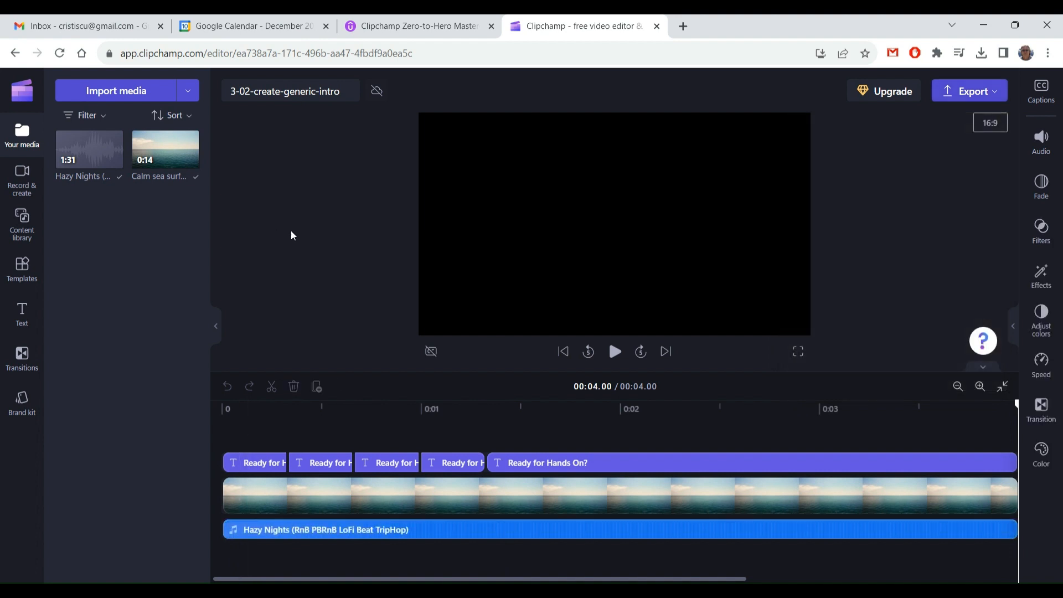